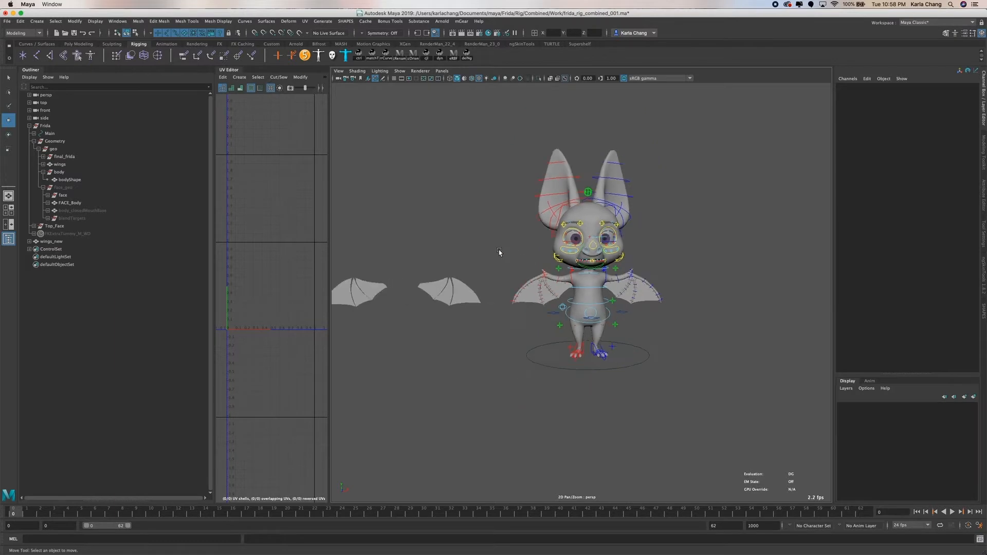
Widen the UV Editor and display the UVs of the character's rigged wings mesh
drag(330, 242, 381, 244)
click(590, 291)
key(f)
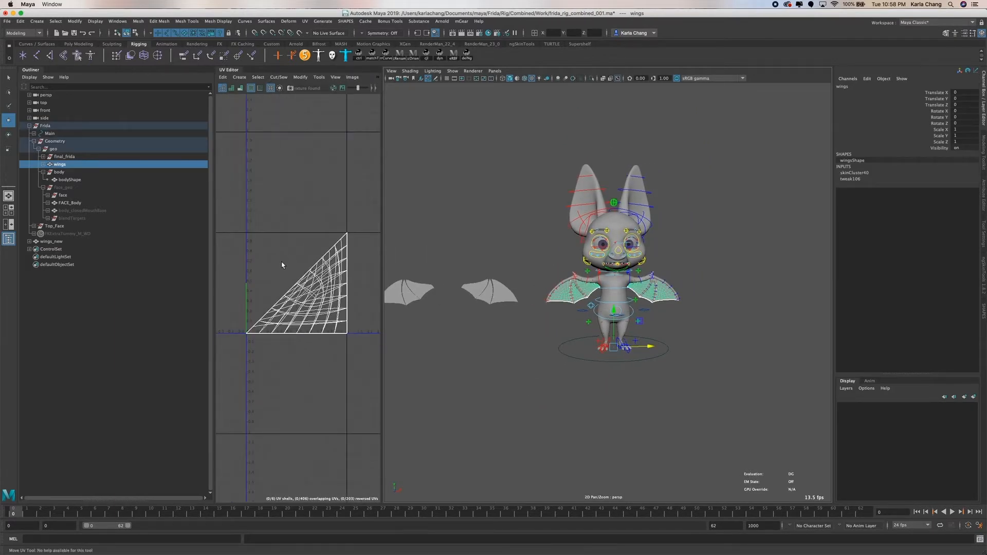
key(f)
Test the wing's deformation by rotating the FKElbow_R control, and undo the rotation
click(563, 263)
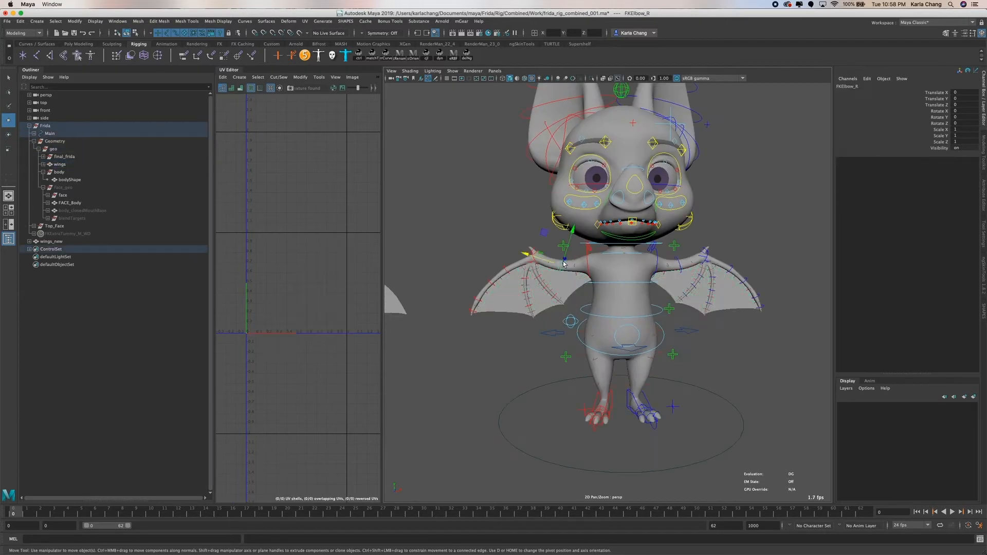
key(e)
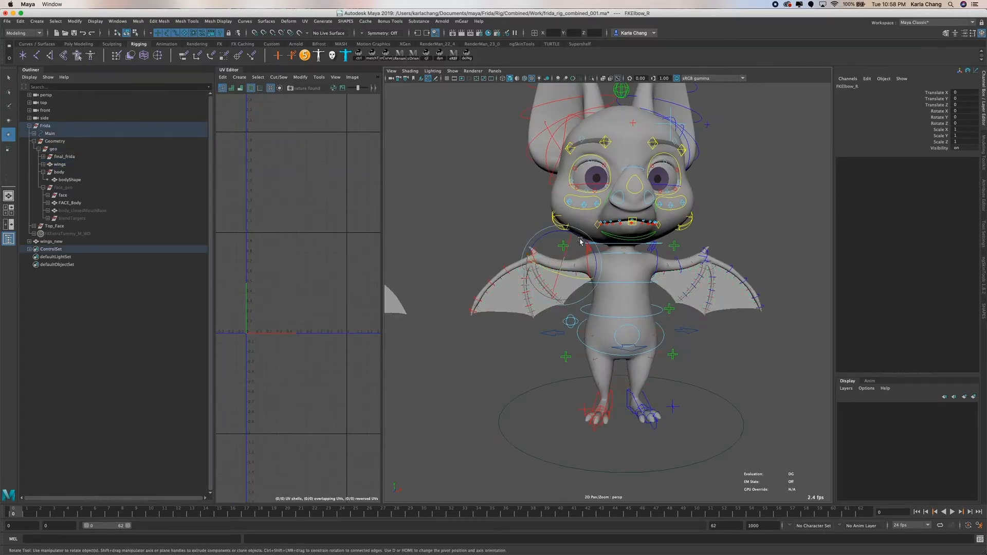
mouse_move(581, 237)
mouse_down()
mouse_move(581, 227)
mouse_move(585, 253)
mouse_up()
key(z)
key(z)
key(z)
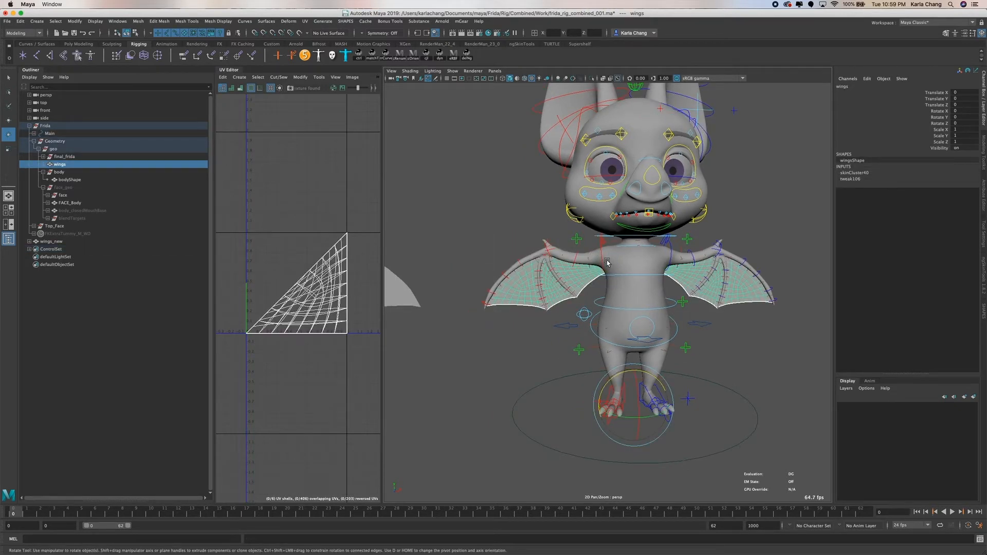
key(z)
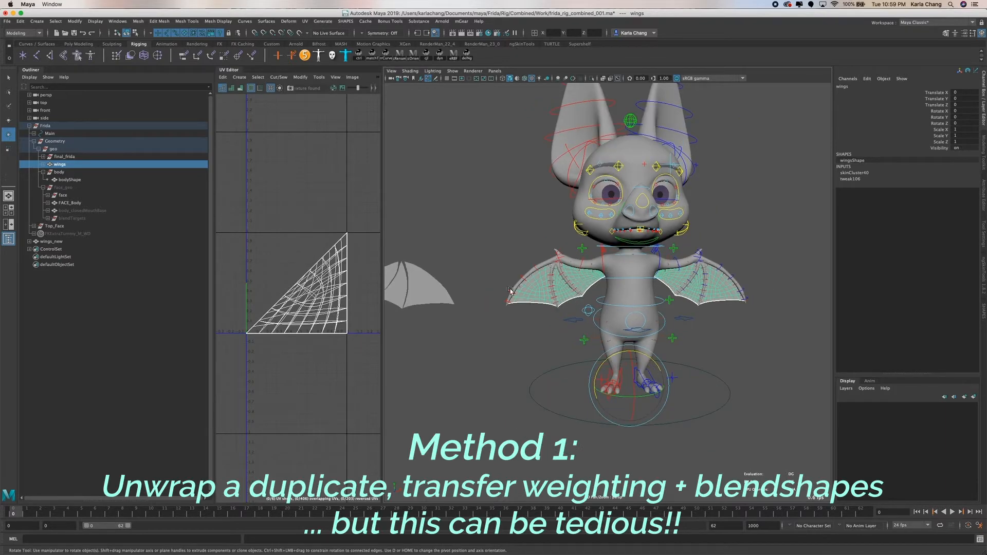
Examine the skin cluster and body_blendshape inputs of the body mesh, including its list of blendshape targets
scroll(568, 292, up, 2)
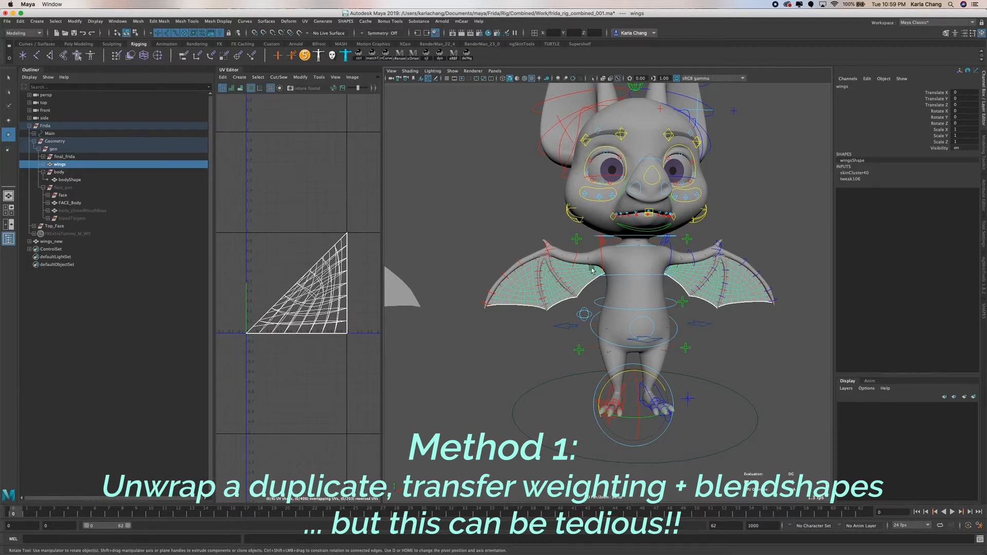
click(622, 264)
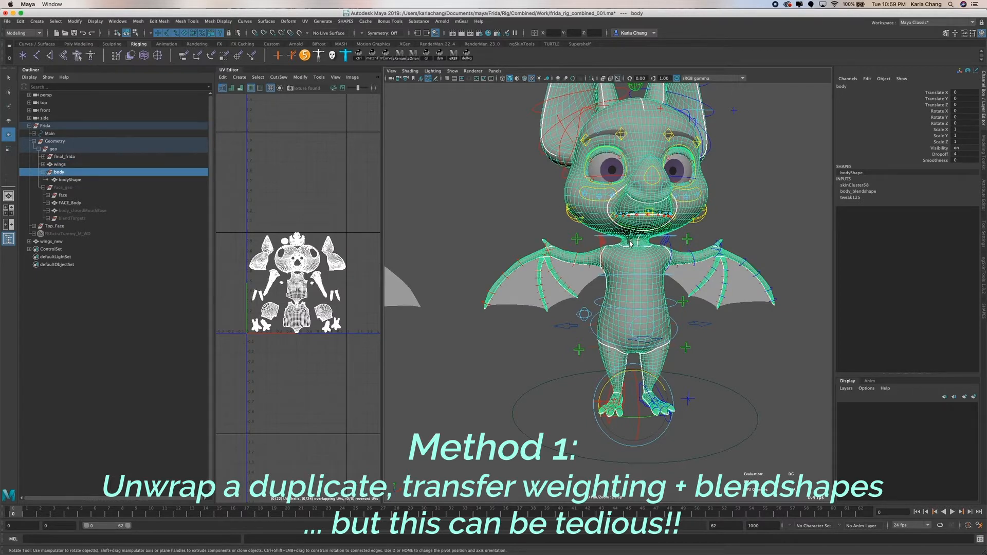
click(858, 185)
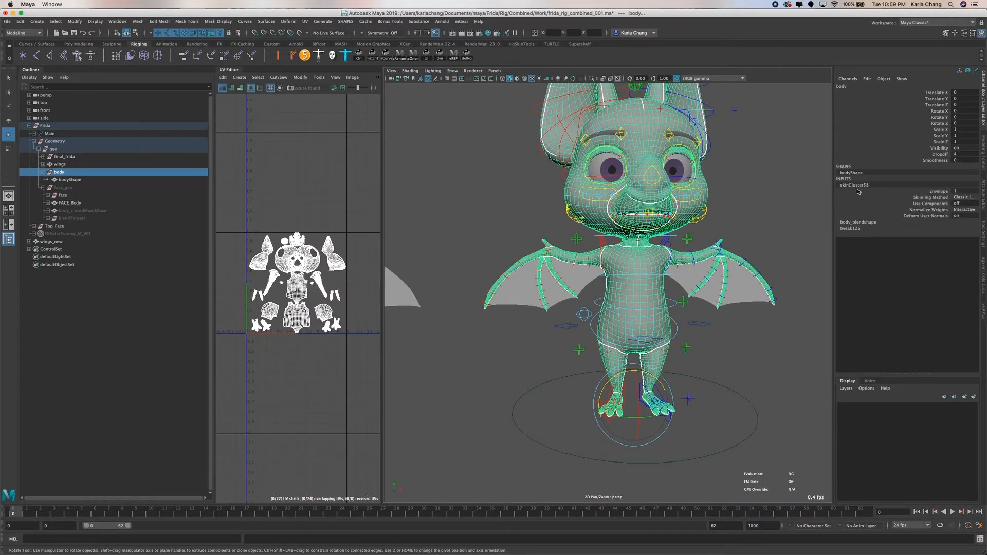
click(858, 222)
scroll(892, 272, down, 5)
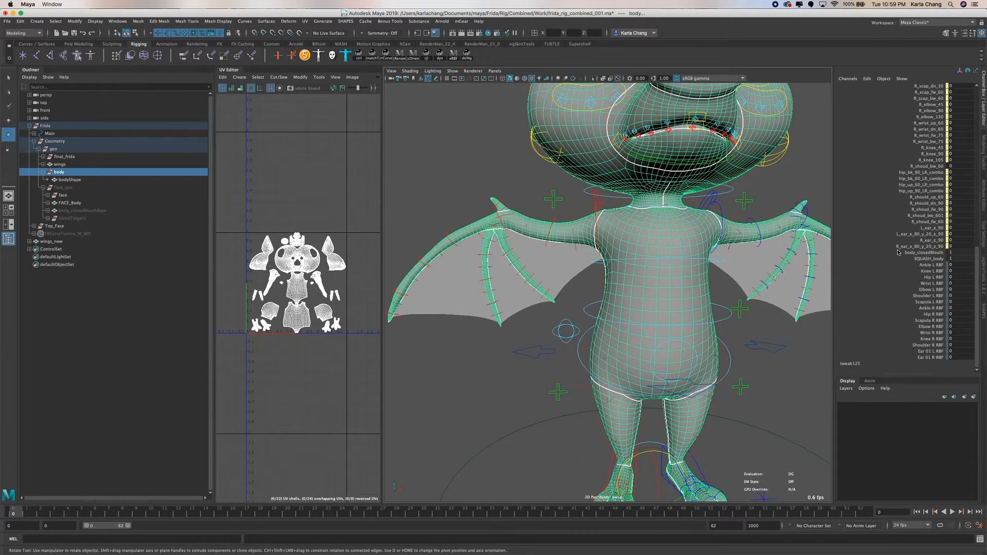
scroll(895, 253, down, 2)
scroll(890, 253, up, 10)
click(808, 189)
scroll(761, 206, down, 5)
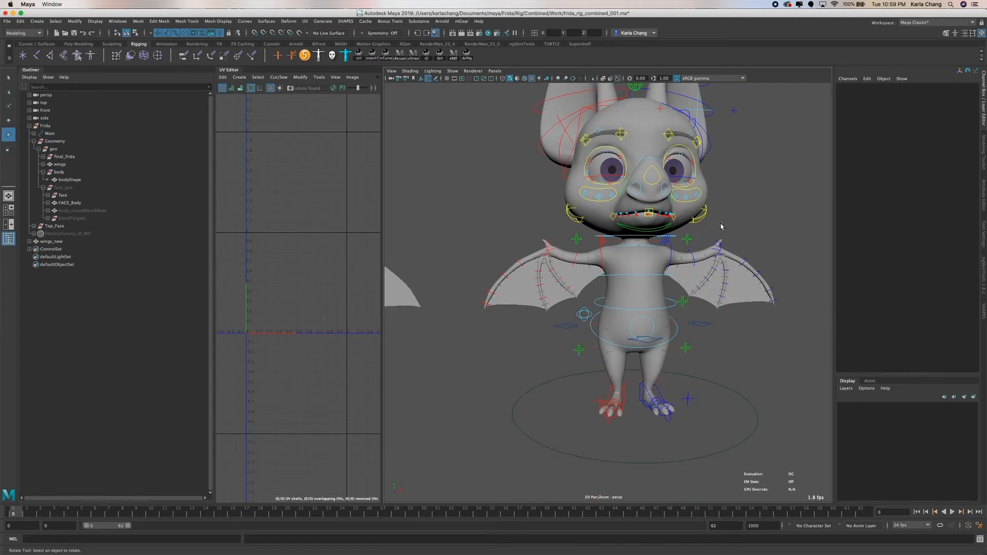
scroll(691, 234, down, 3)
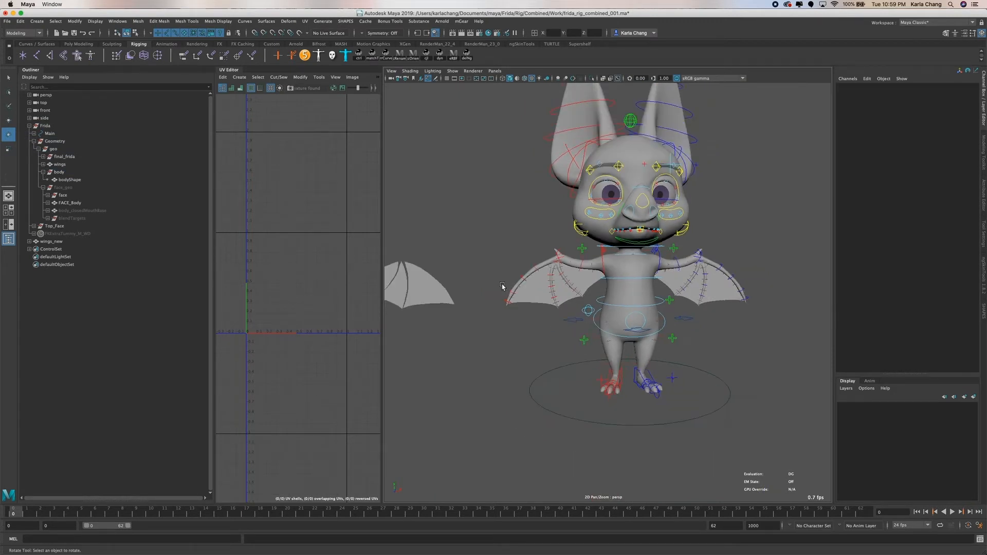
scroll(502, 282, down, 3)
Compare the UVs of the rigged wings with those of the wings_new duplicate in a wider UV Editor
click(592, 282)
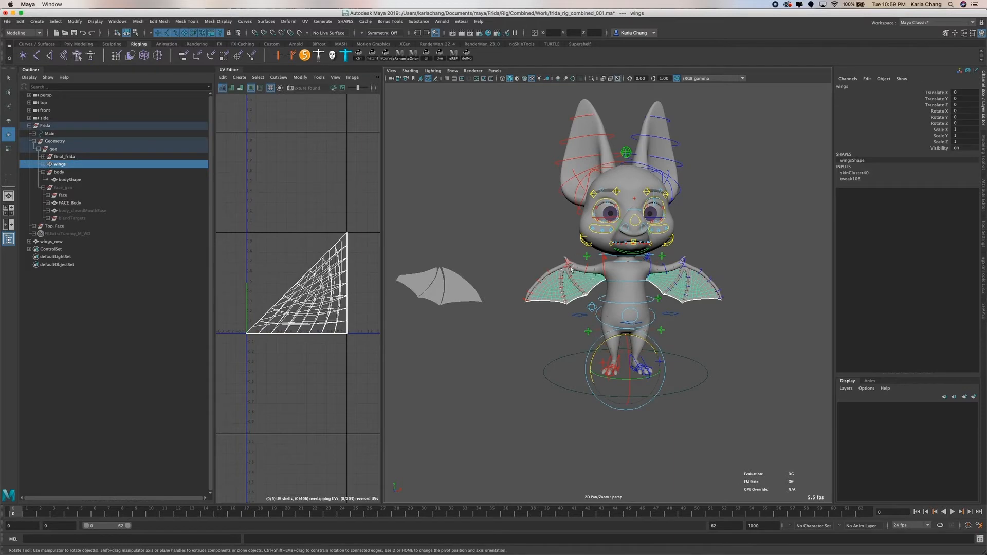
scroll(562, 288, down, 2)
scroll(544, 287, down, 2)
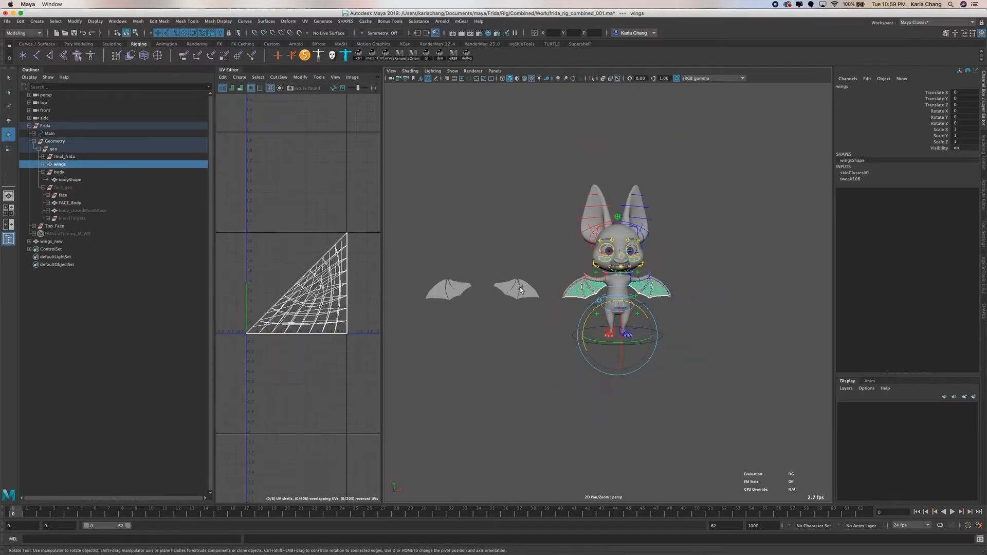
click(520, 287)
drag(382, 288, 416, 288)
scroll(363, 282, down, 3)
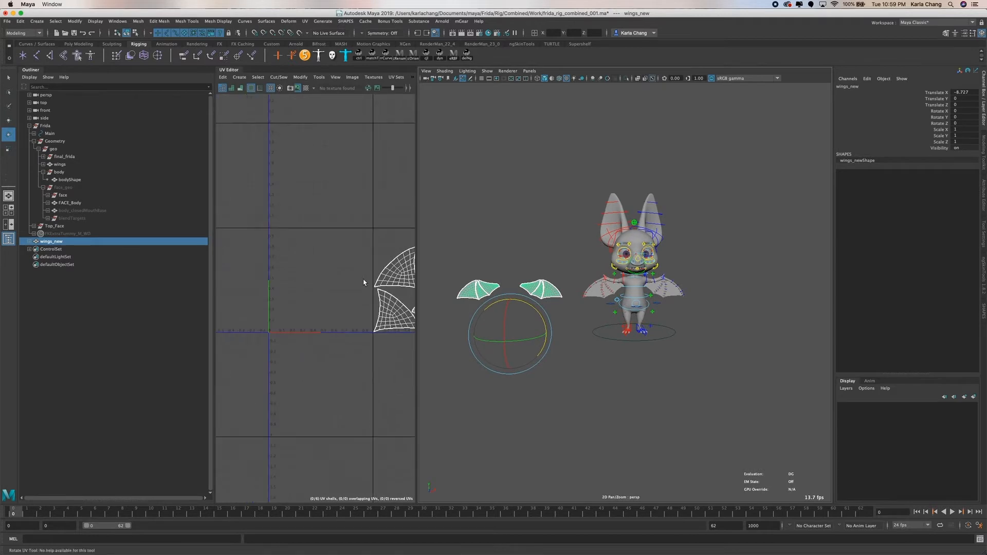
alt+middle_drag(363, 282, 220, 269)
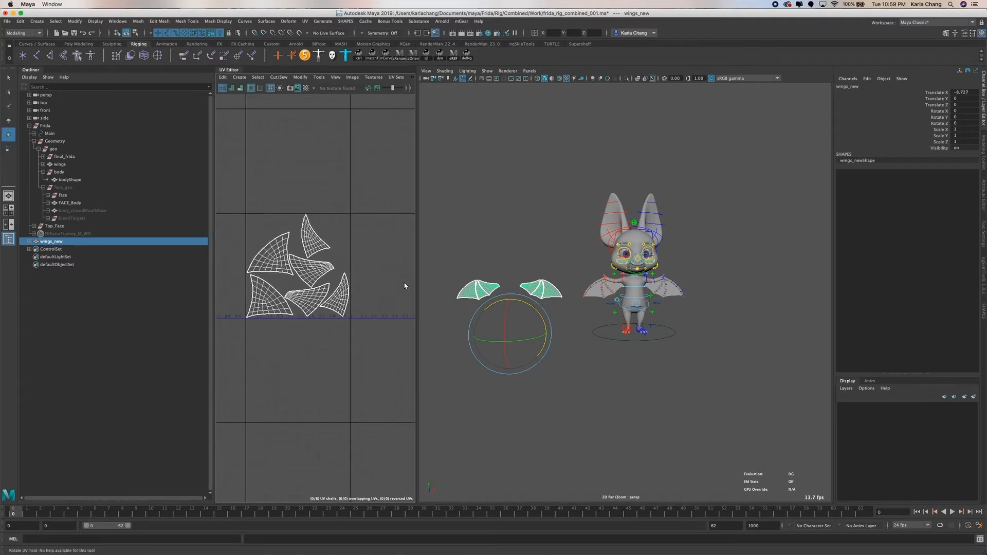
Select wings_new plus the rigged wings, locate the Transfer Attributes command without running it, and clear the selection
click(509, 234)
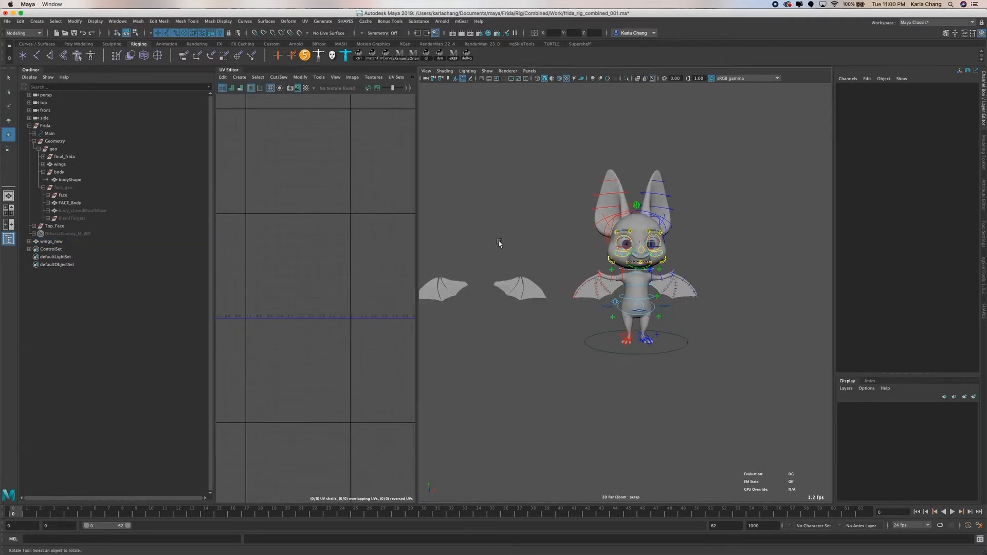
scroll(464, 248, up, 3)
key(z)
key(z)
click(526, 255)
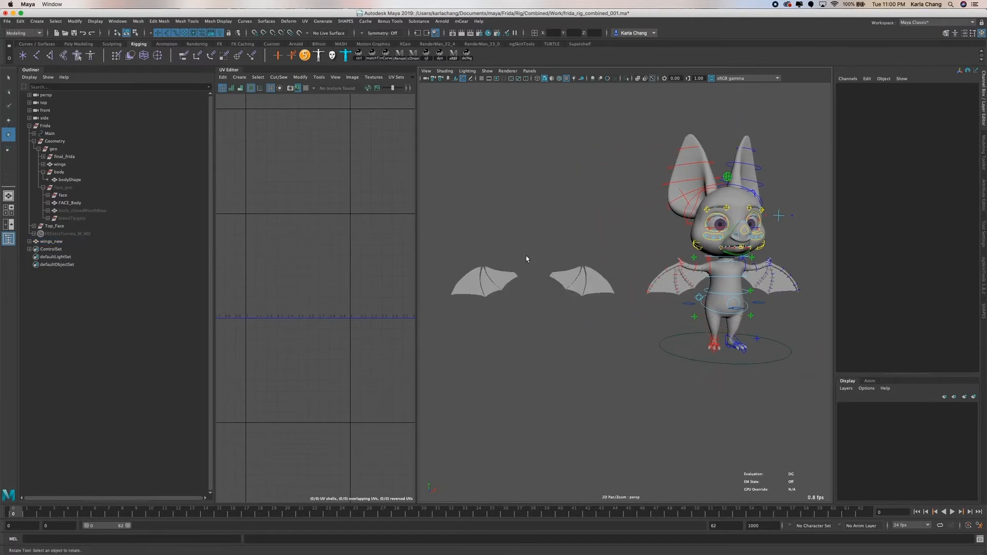
click(507, 278)
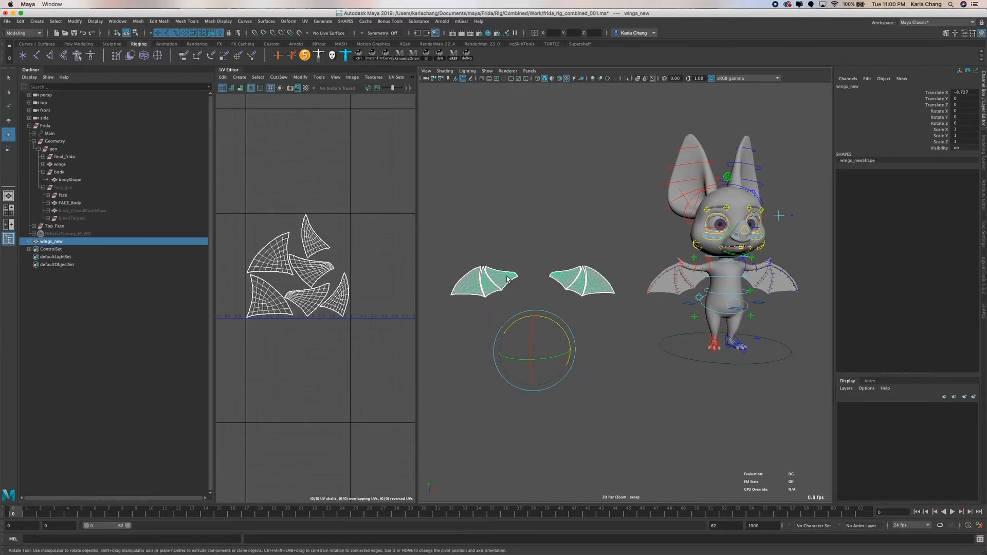
shift+click(699, 280)
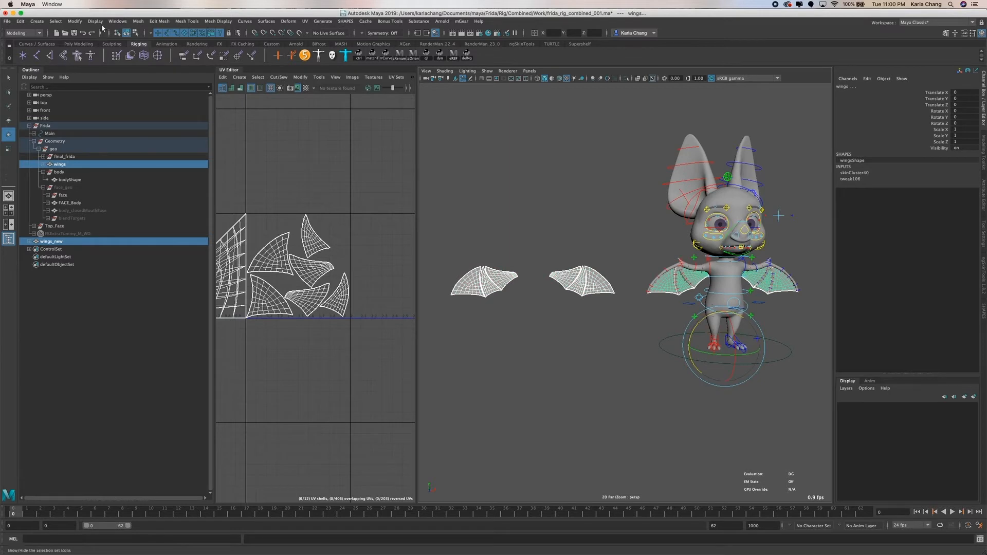
click(139, 21)
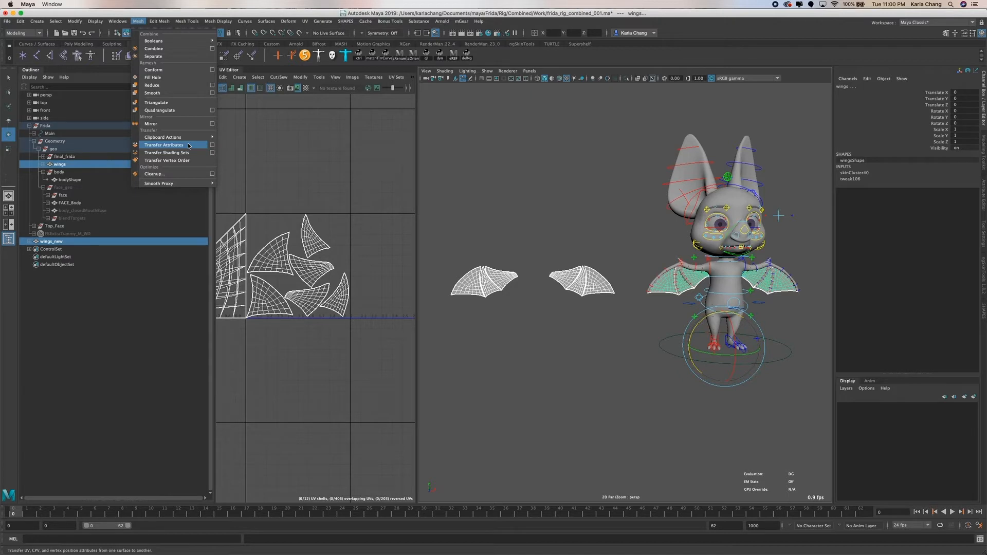
click(601, 247)
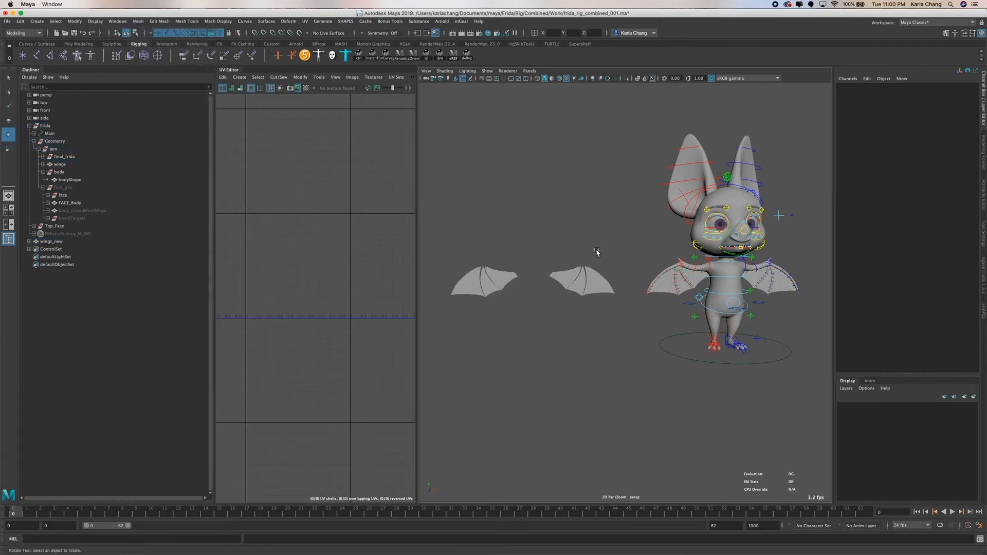
Move the pSphereShape1 node farther above the pSphere1 node in the Node Editor
click(666, 291)
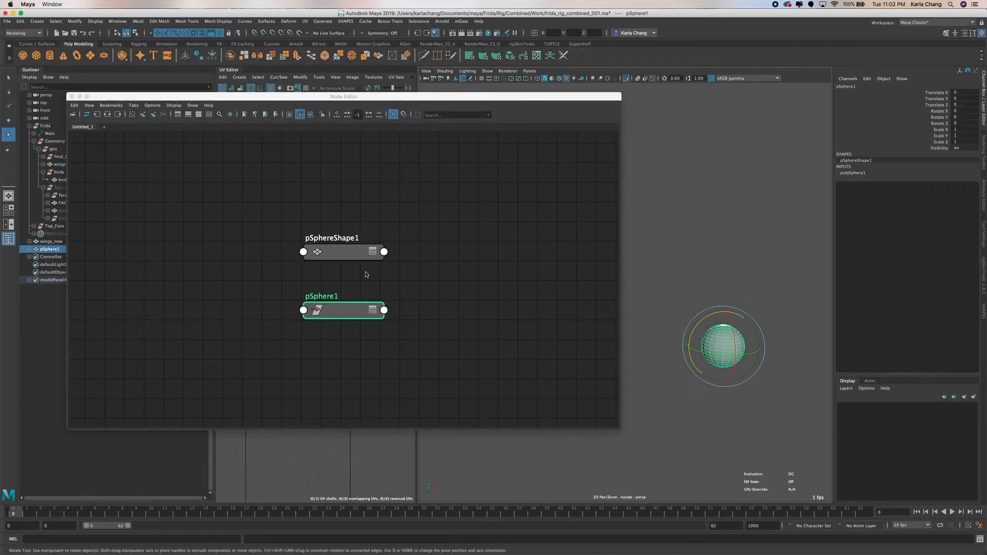
click(339, 254)
drag(337, 257, 302, 232)
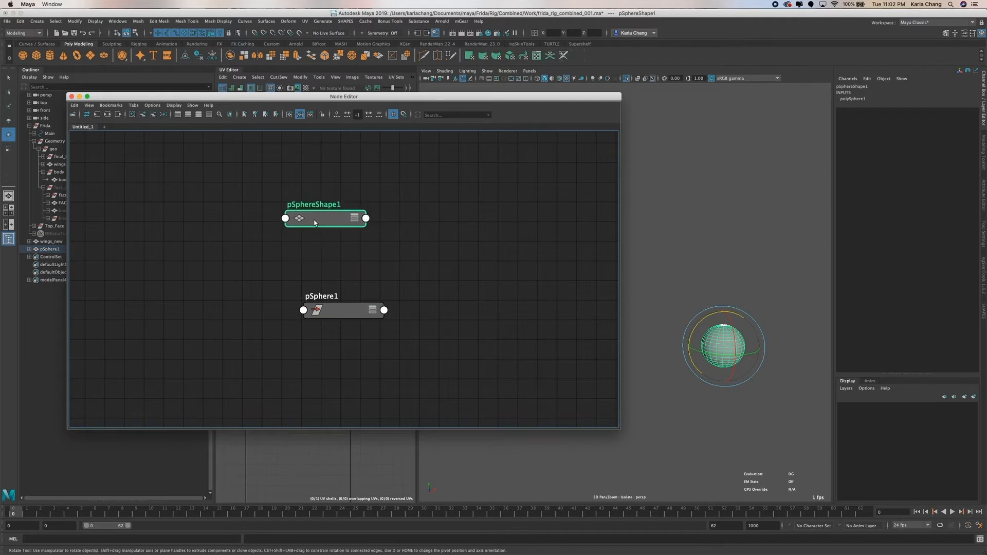
Bind the sphere to the joint at its centre with Bind Skin from the Rigging menu set
click(735, 257)
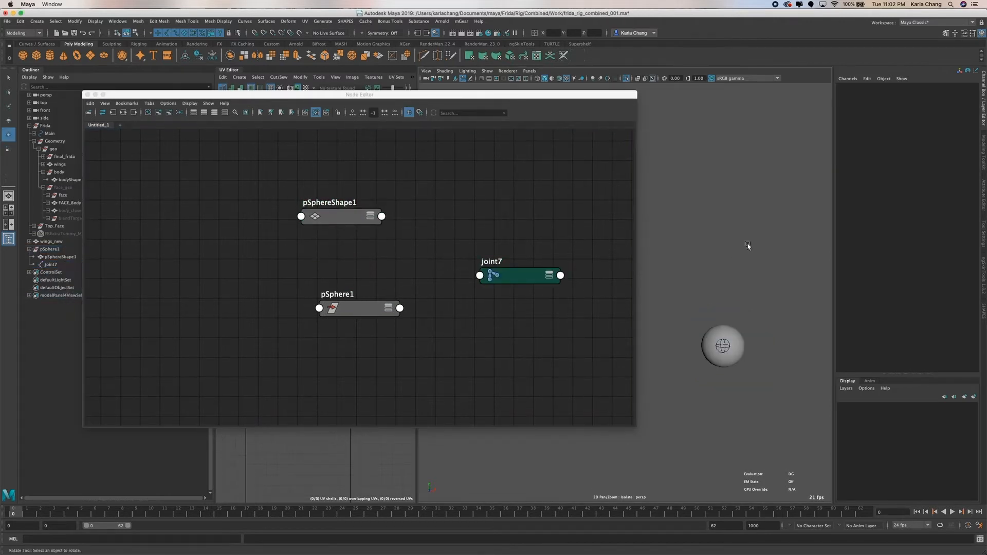
click(724, 342)
key(w)
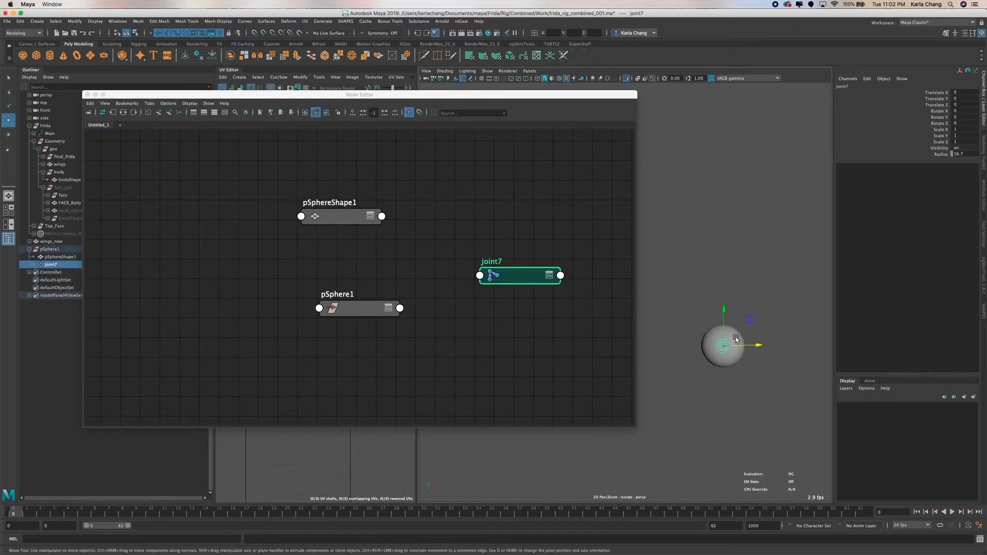
shift+click(732, 336)
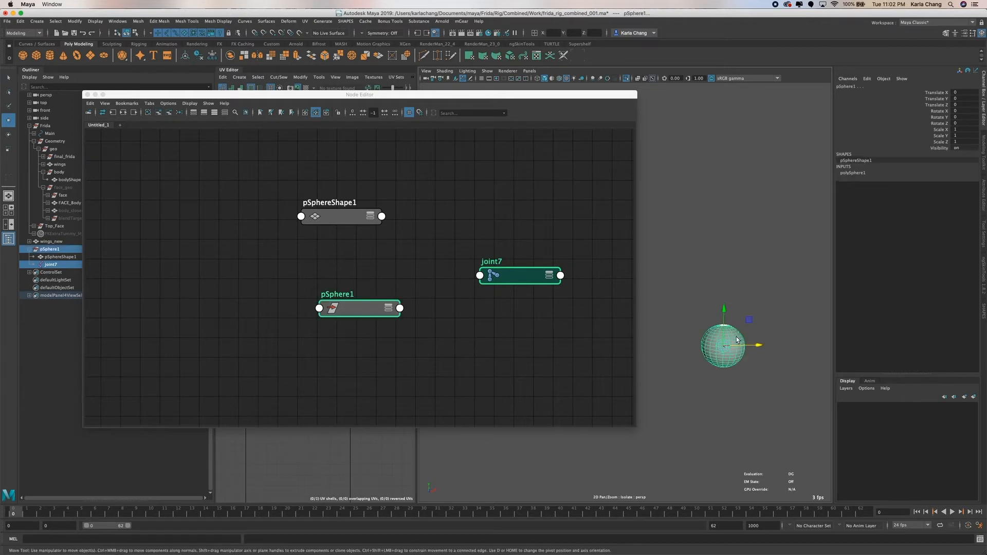
click(138, 21)
click(20, 33)
click(14, 50)
click(160, 21)
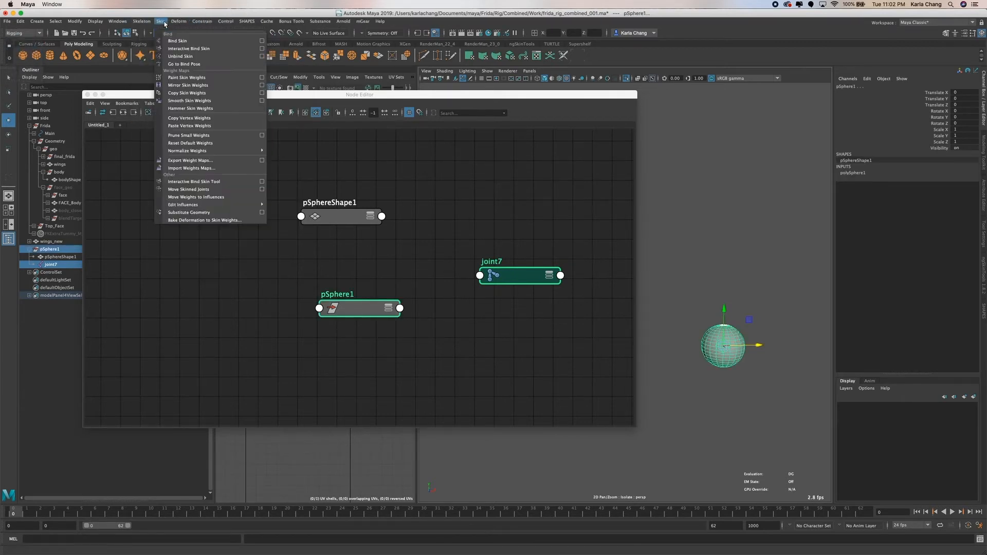
click(178, 37)
Graph the bound sphere's nodes and spread out pSphere1, pSphereShape1 and pSphereShape1Orig in the Node Editor
click(742, 336)
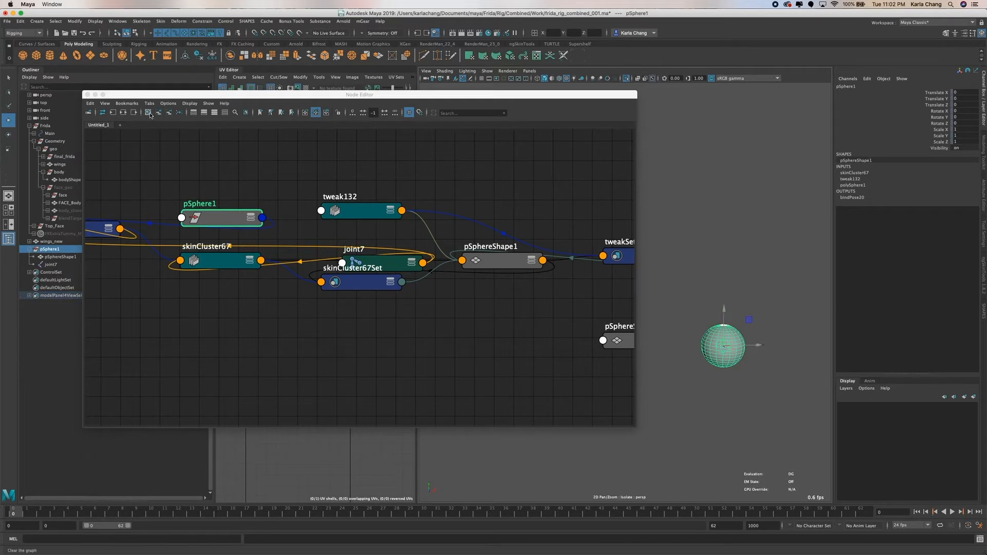
click(362, 282)
drag(361, 283, 231, 254)
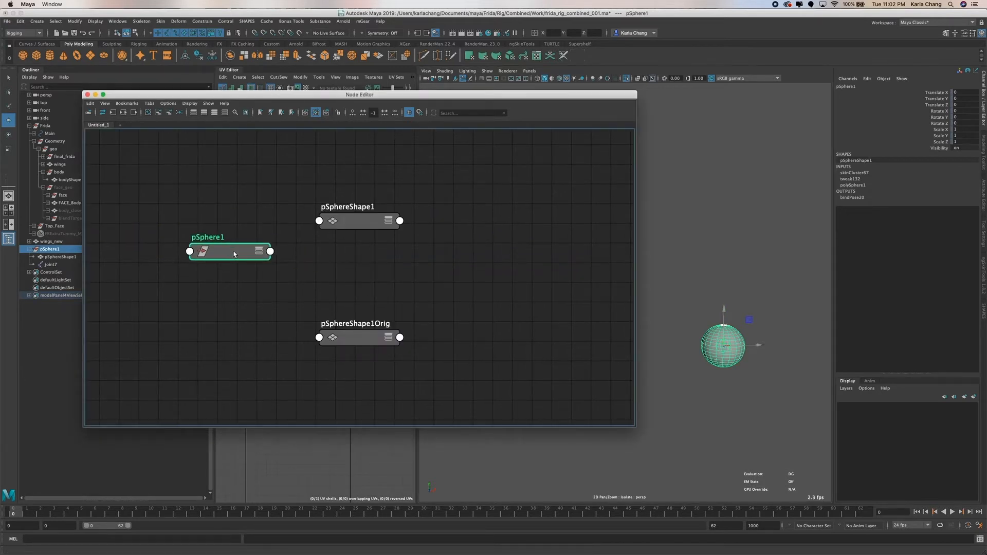
click(354, 221)
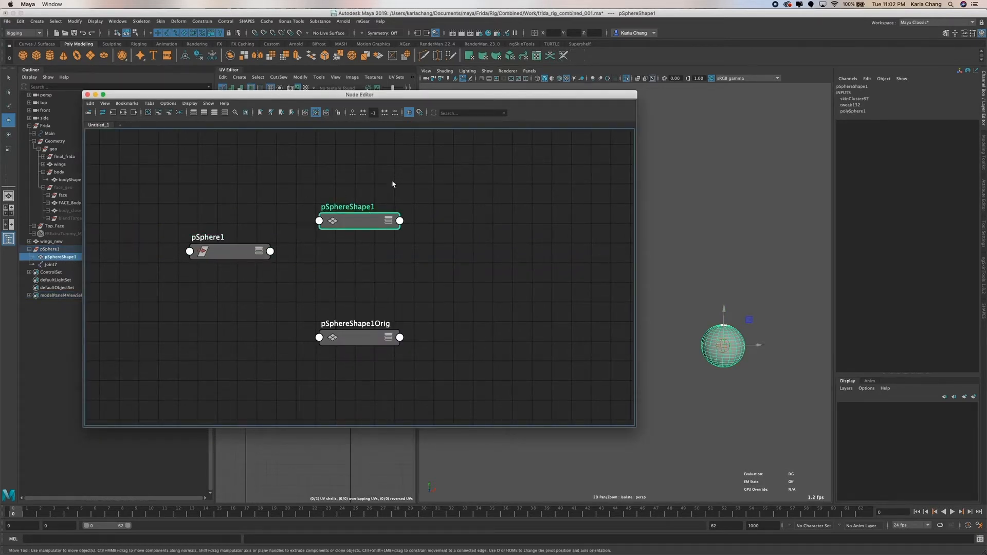
drag(355, 337, 186, 350)
click(343, 221)
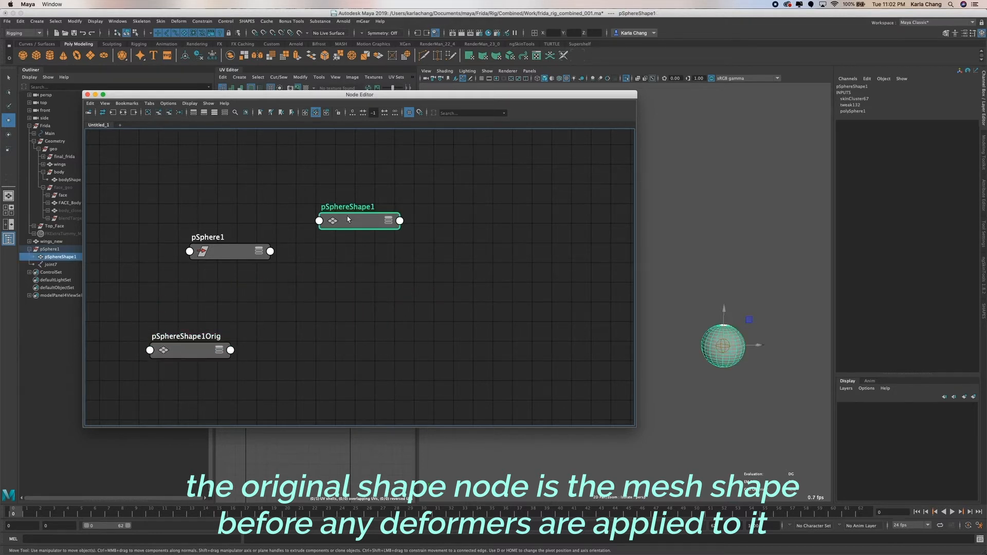
drag(347, 217, 519, 328)
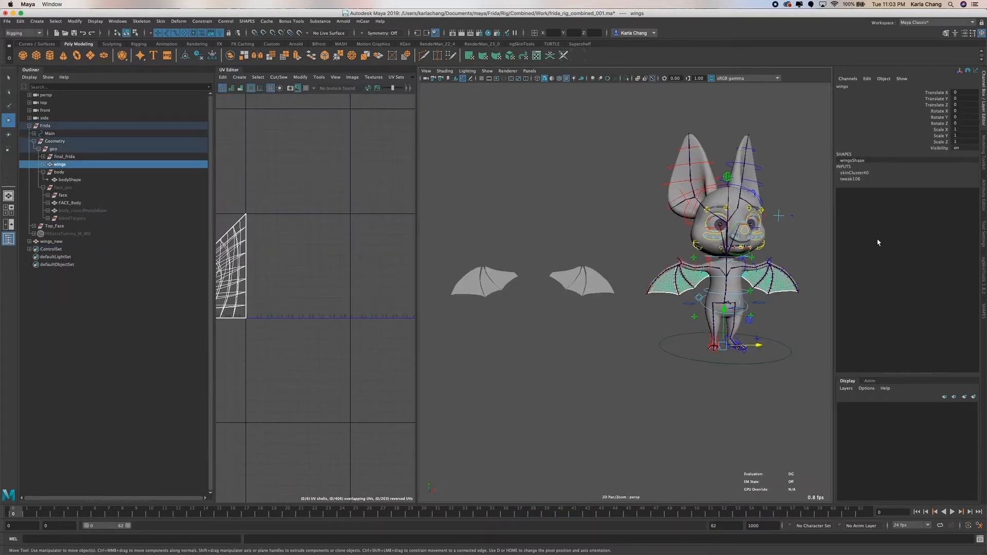
Enable Intermediate Object on the rigged wings' wingsShape node and disable it on wingsShapeOrig to expose the original shape
click(983, 208)
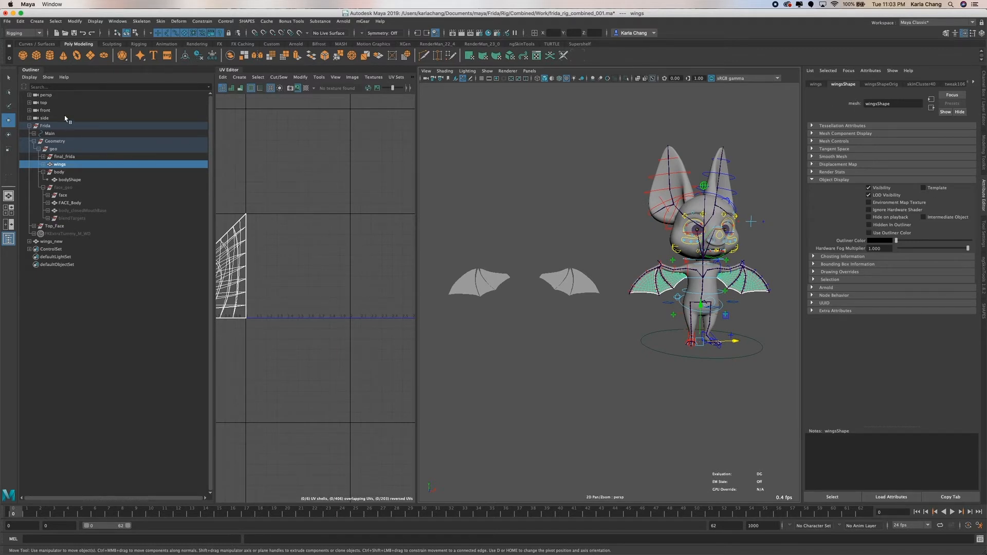
click(931, 219)
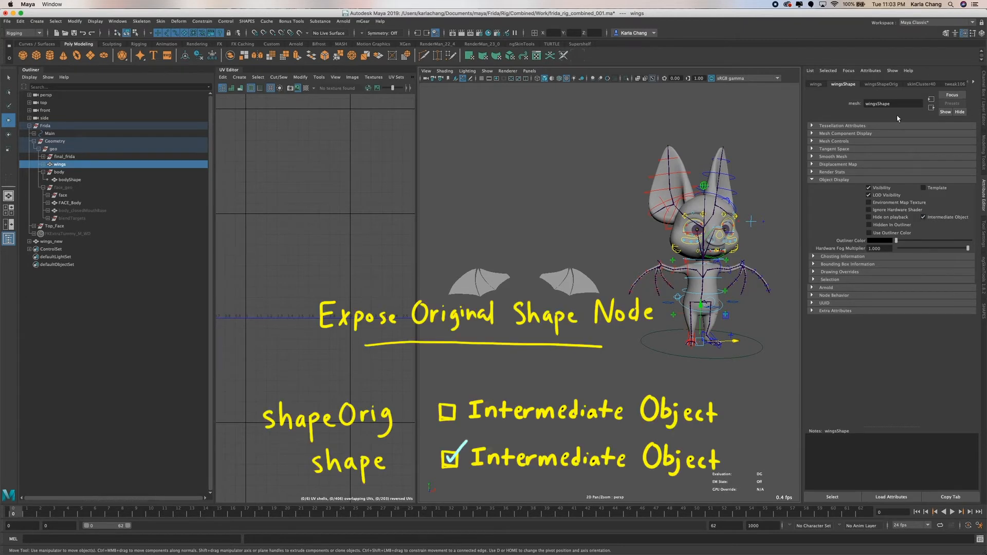
click(879, 85)
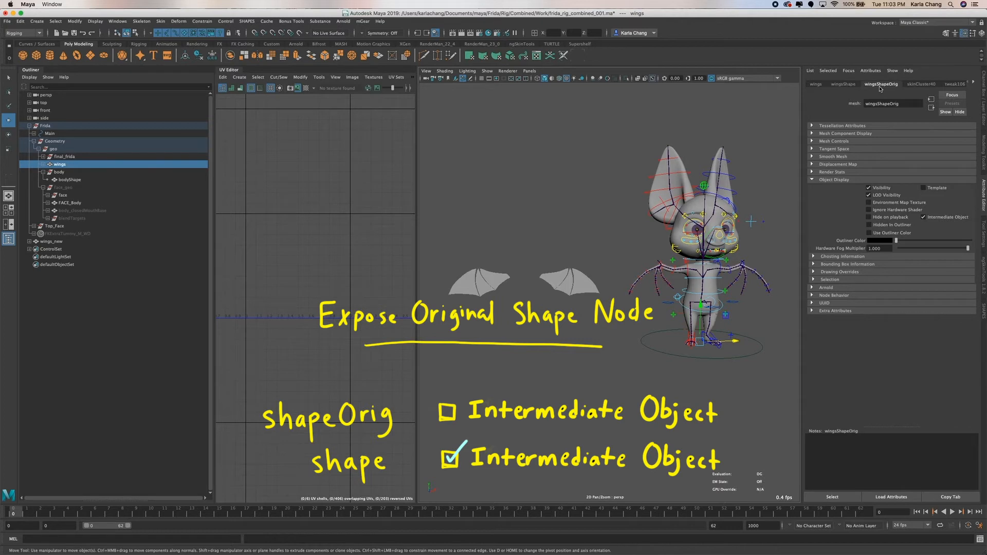
click(936, 218)
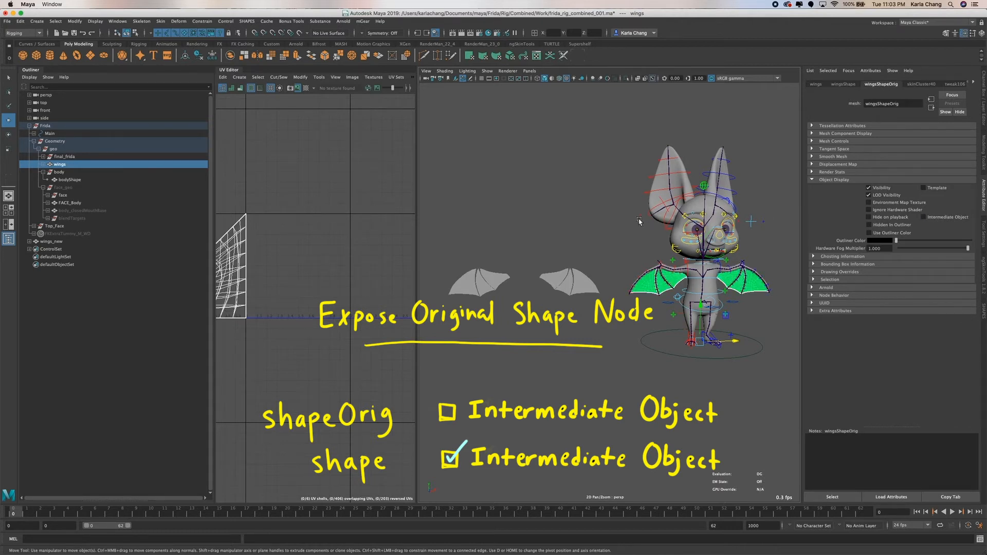
Expand the rigged wings in the Outliner to reveal wingsShapeOrig, and check the Outliner's shape display option
click(43, 165)
click(68, 172)
click(29, 77)
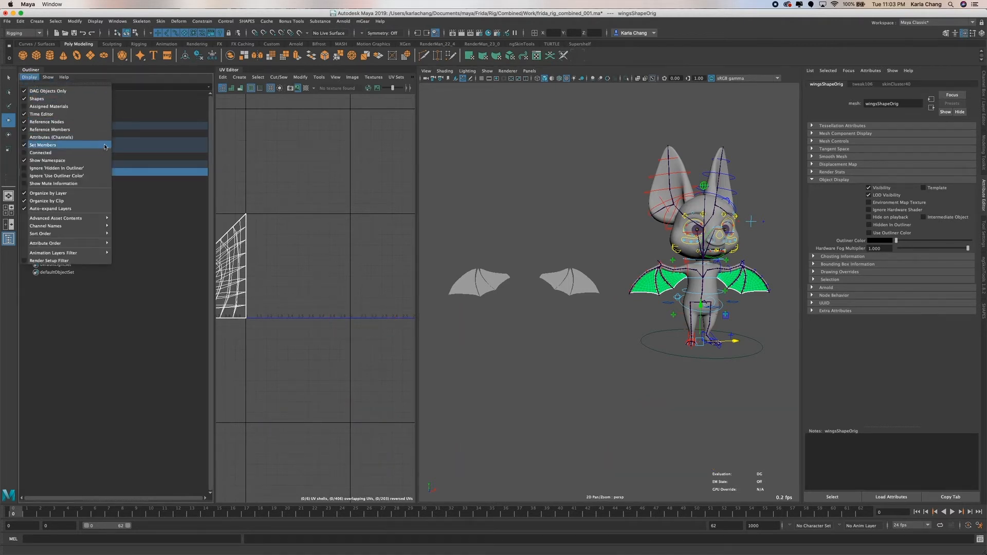
click(131, 170)
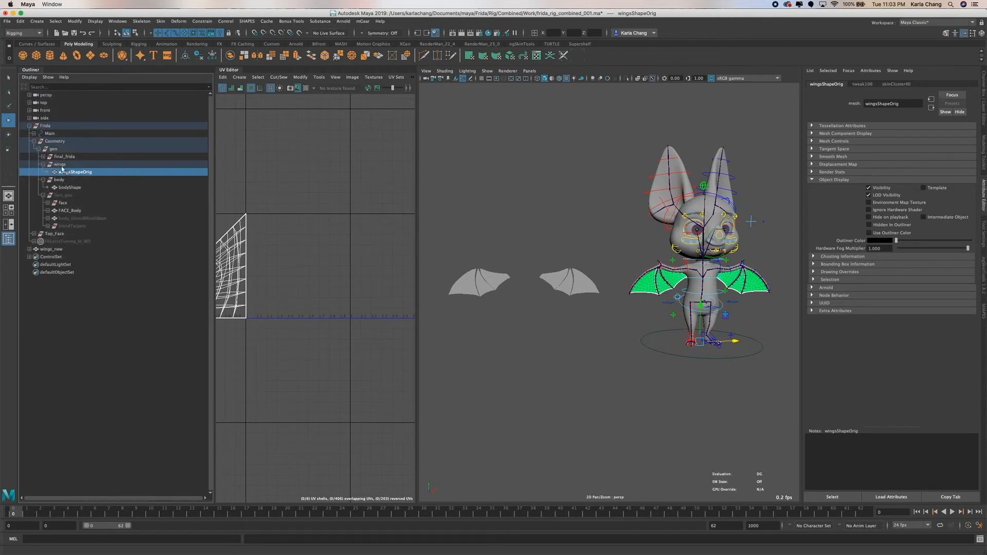
click(65, 166)
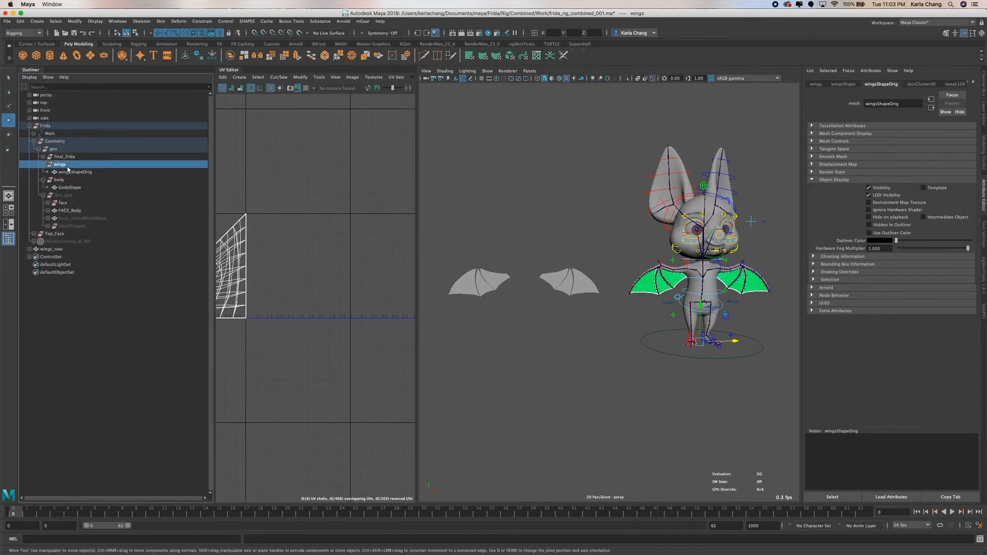
Select wings_new followed by wingsShapeOrig in the Outliner, and switch to the Modeling menu set
click(71, 172)
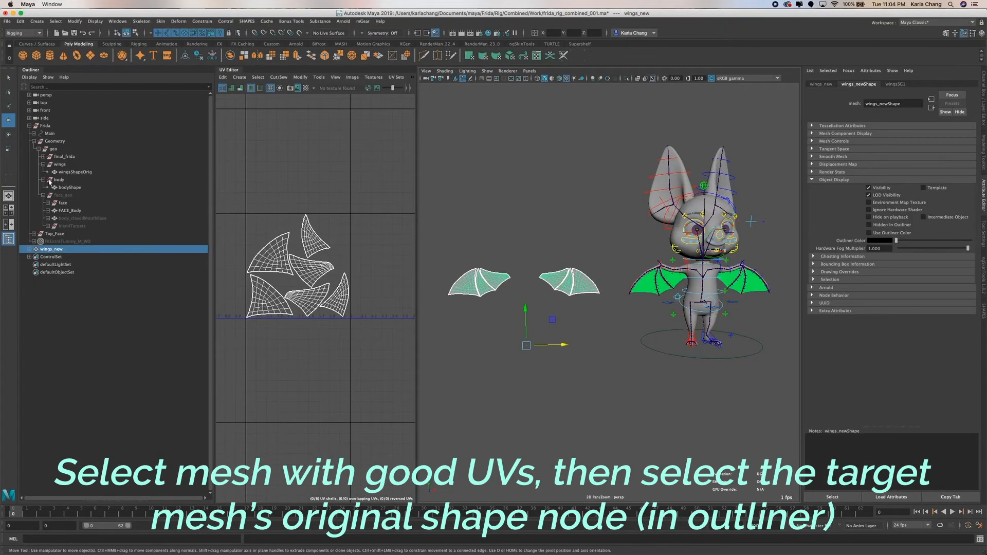
ctrl+click(70, 173)
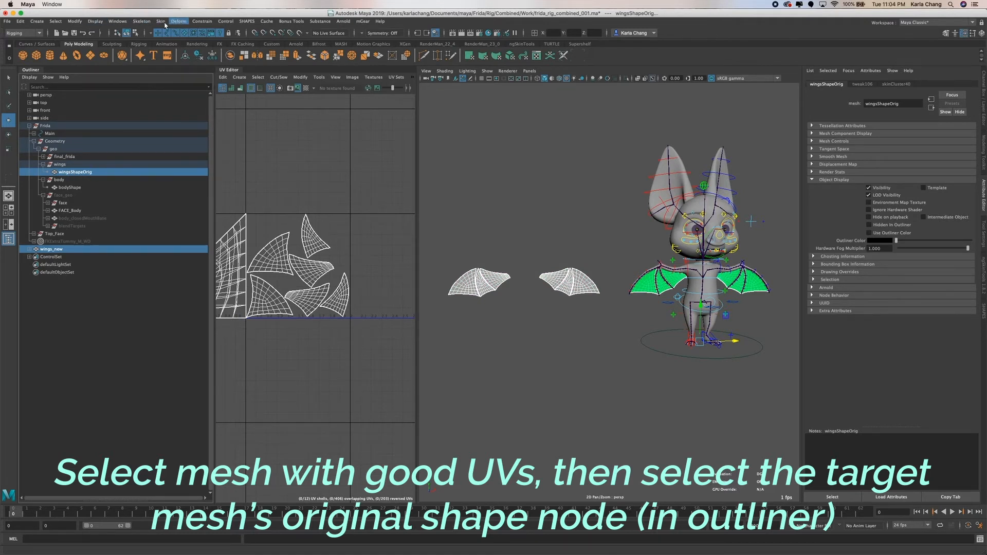
click(23, 33)
click(18, 41)
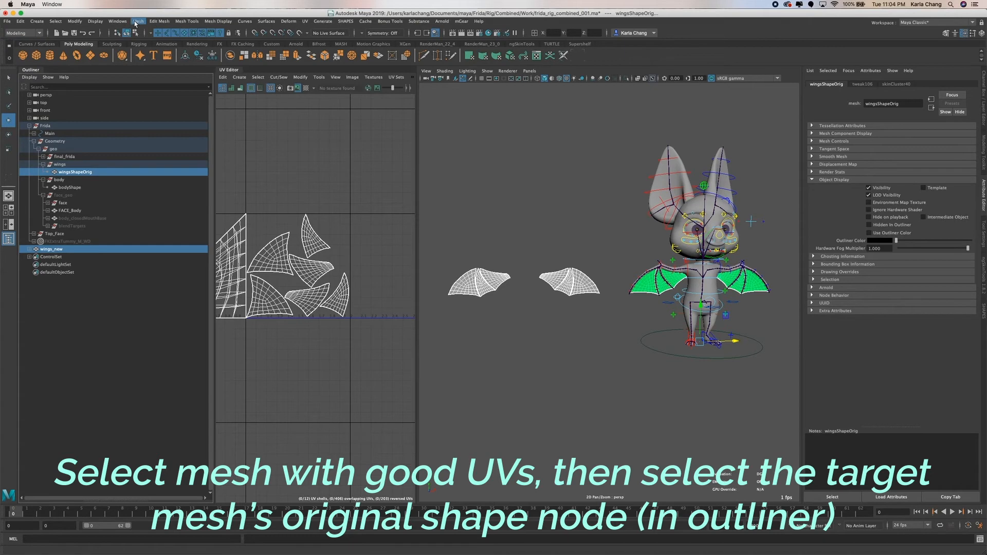
Transfer all UV sets from wings_new to wingsShapeOrig using Transfer Attributes with Component sample space, and select the rigged wings to check the UVs
click(138, 21)
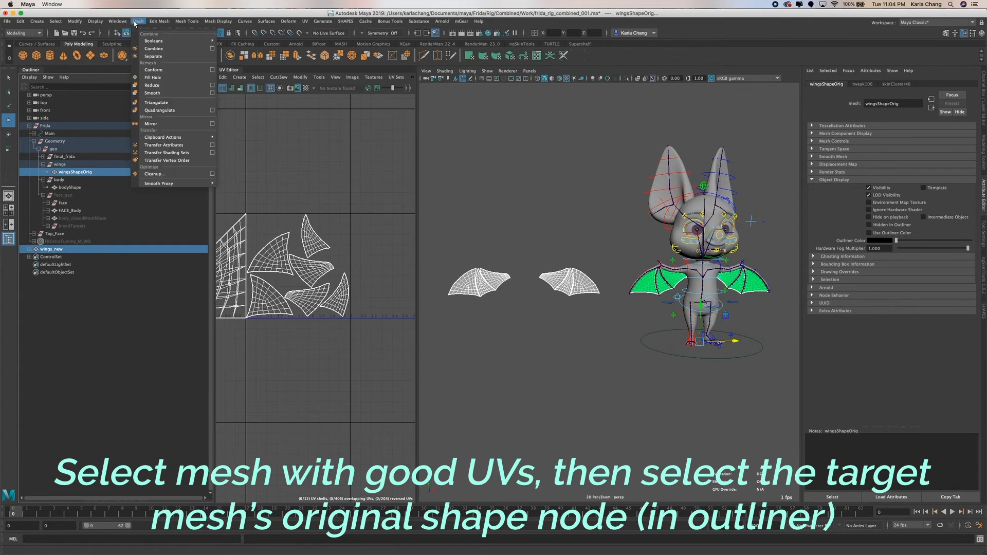
click(212, 147)
drag(159, 330, 299, 201)
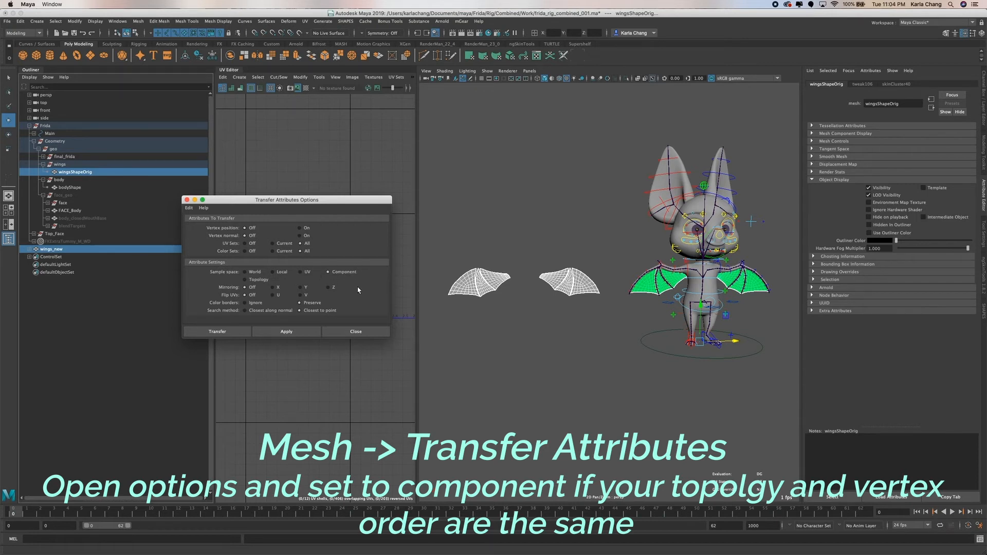
click(217, 331)
click(454, 224)
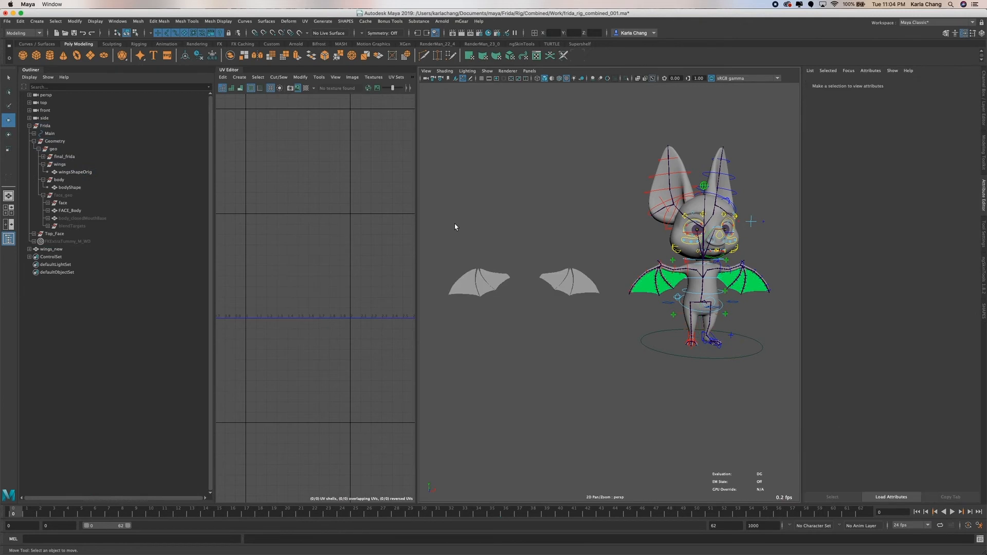
click(645, 288)
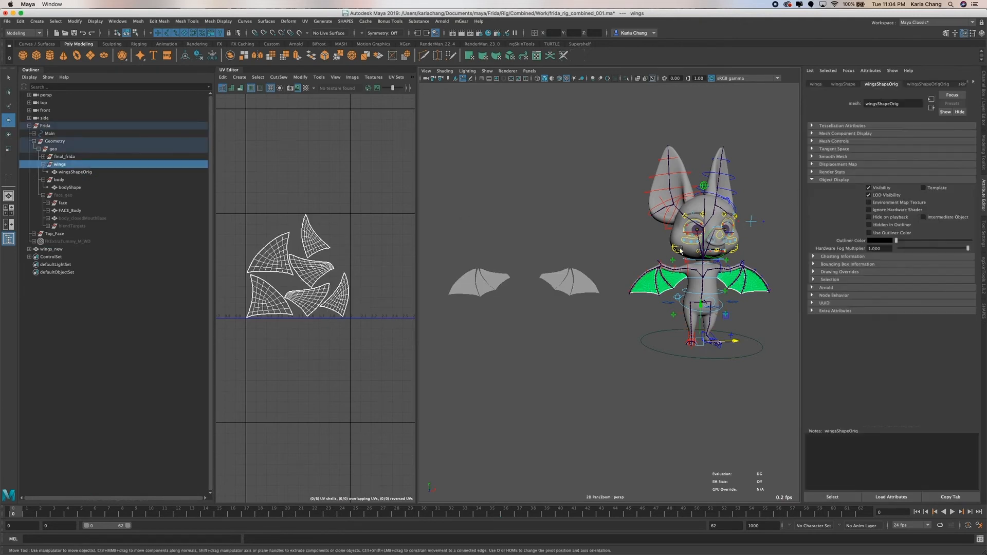
Try rotating the FKElbow_R control about Z, undo the rotation, and reselect the rigged wings
key(ctrl+a)
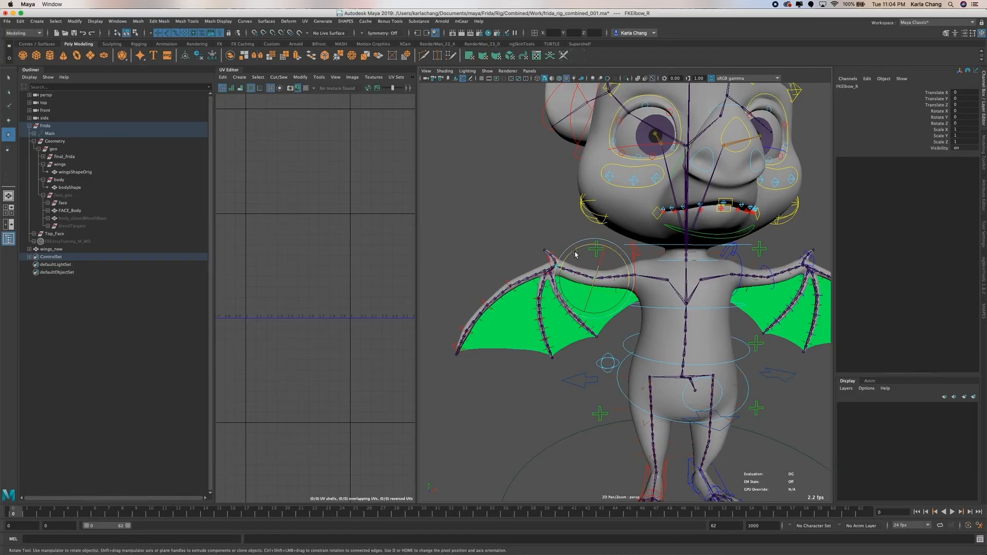
drag(576, 253, 590, 251)
key(ctrl+z)
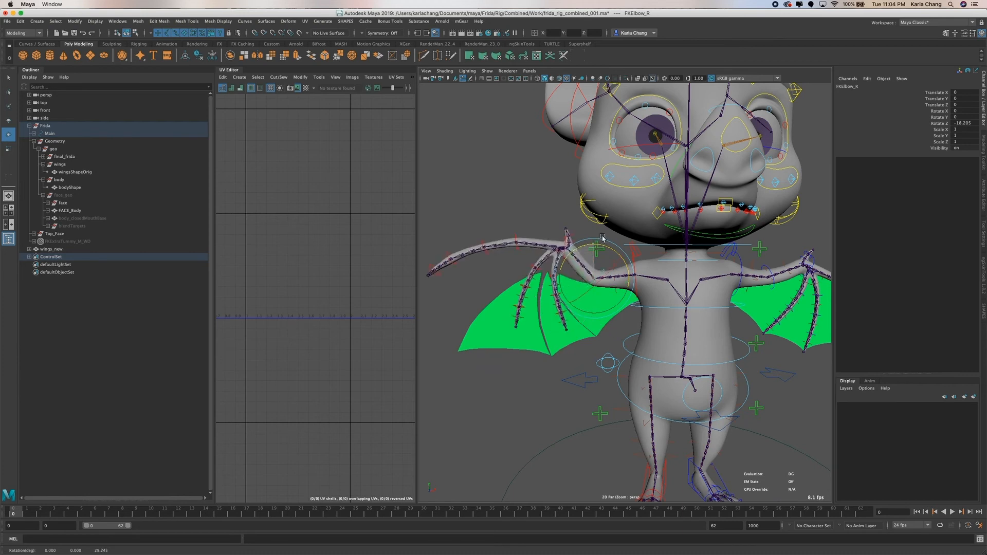
click(578, 289)
click(578, 289)
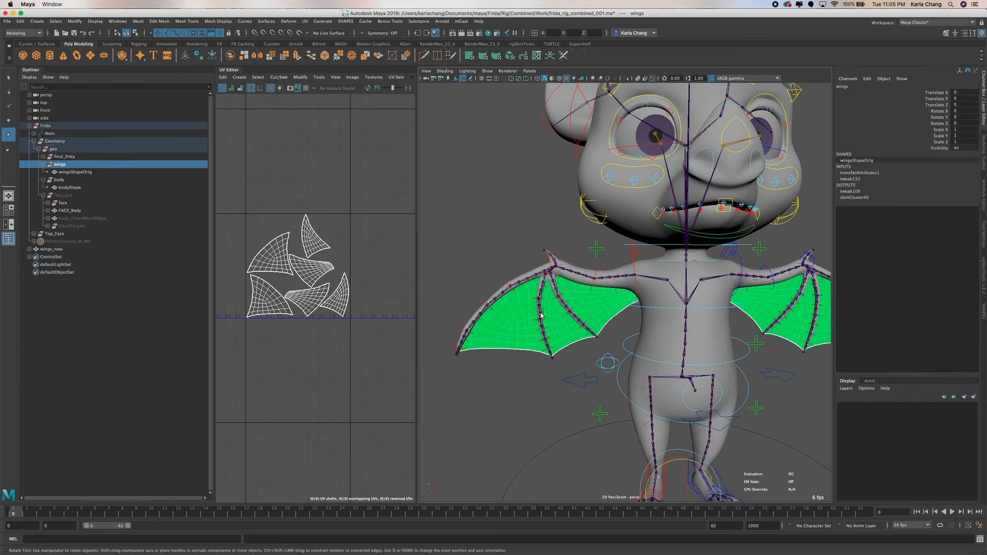
scroll(540, 314, down, 3)
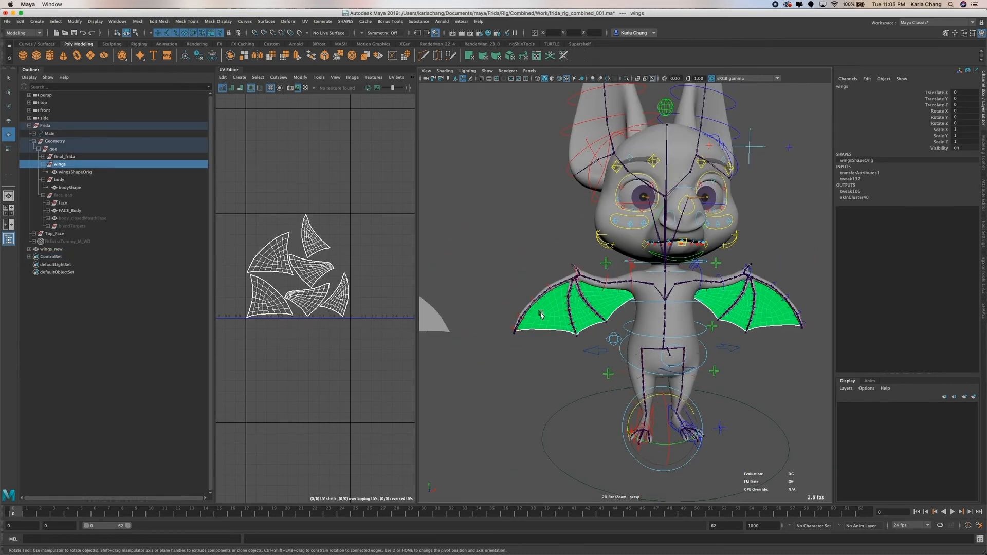
scroll(541, 315, down, 2)
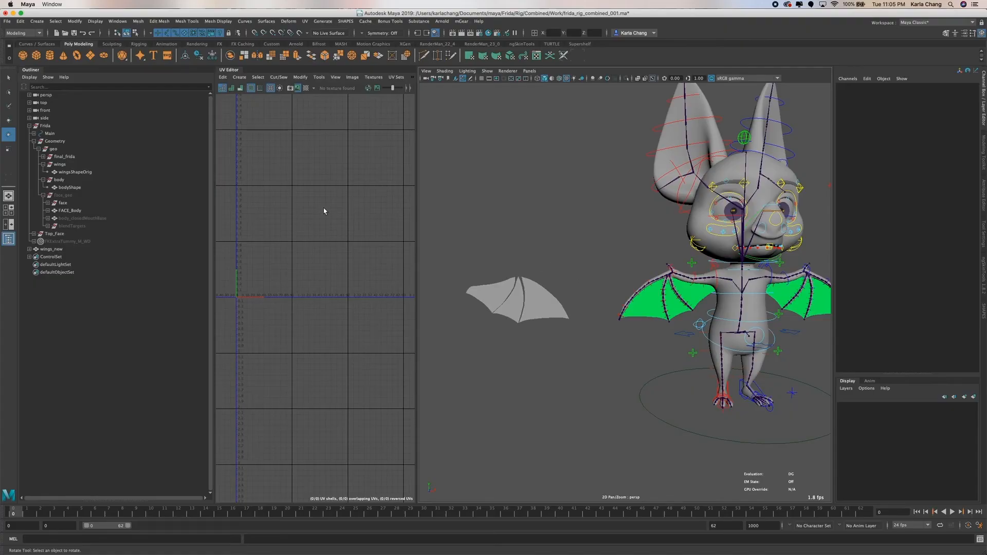
Delete the construction history of the wingsShapeOrig node, and reselect the rigged wings to check their UVs and inputs
click(78, 172)
click(60, 164)
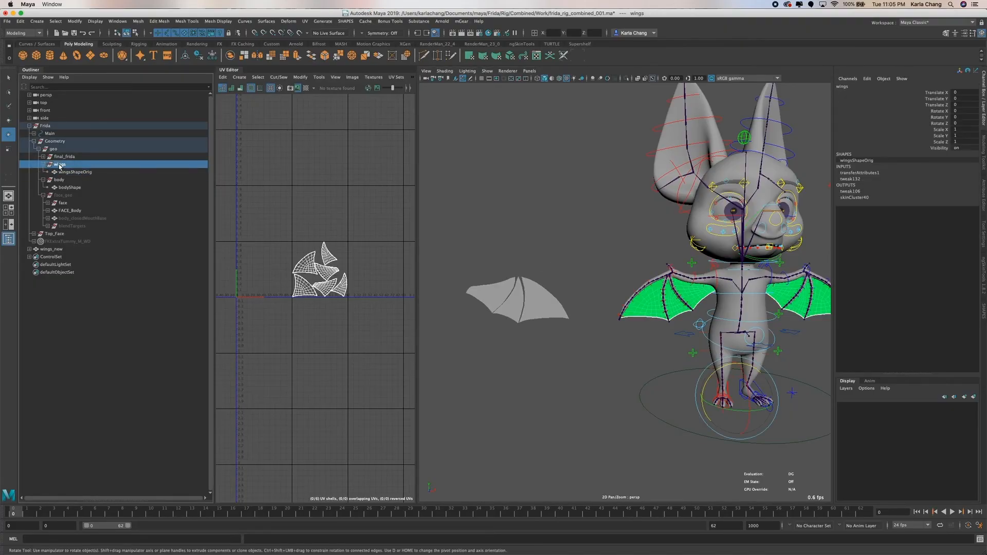
click(77, 172)
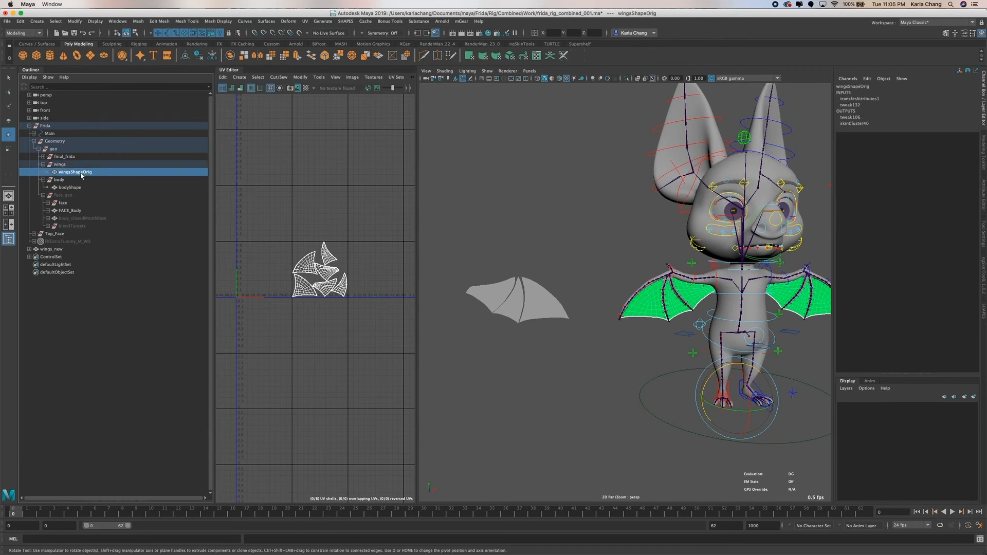
click(20, 21)
mouse_move(54, 113)
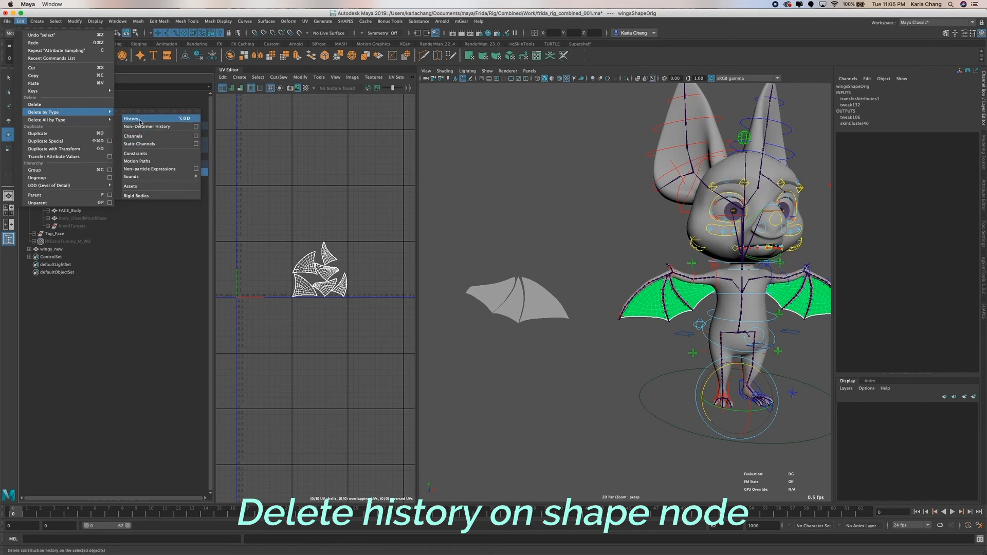
click(140, 119)
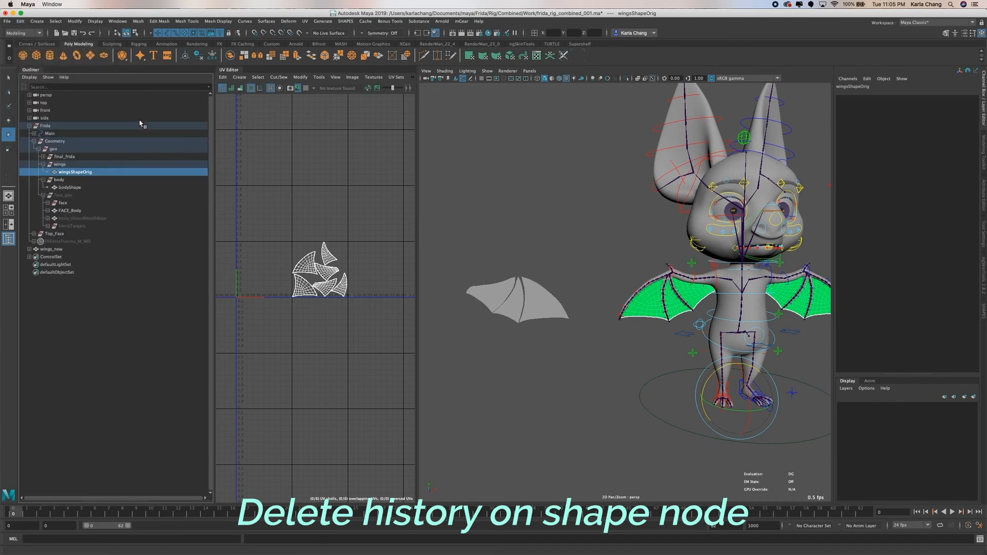
click(599, 267)
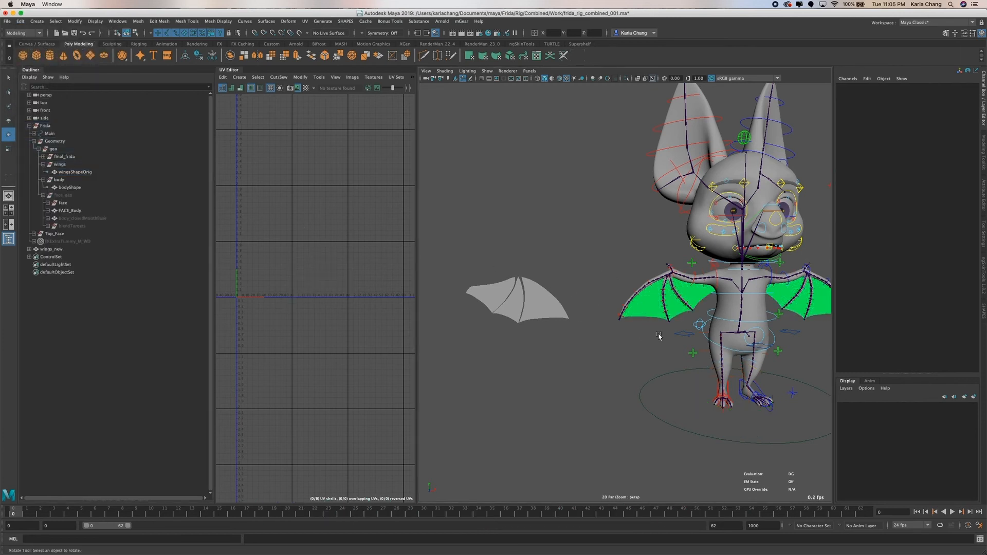
click(657, 311)
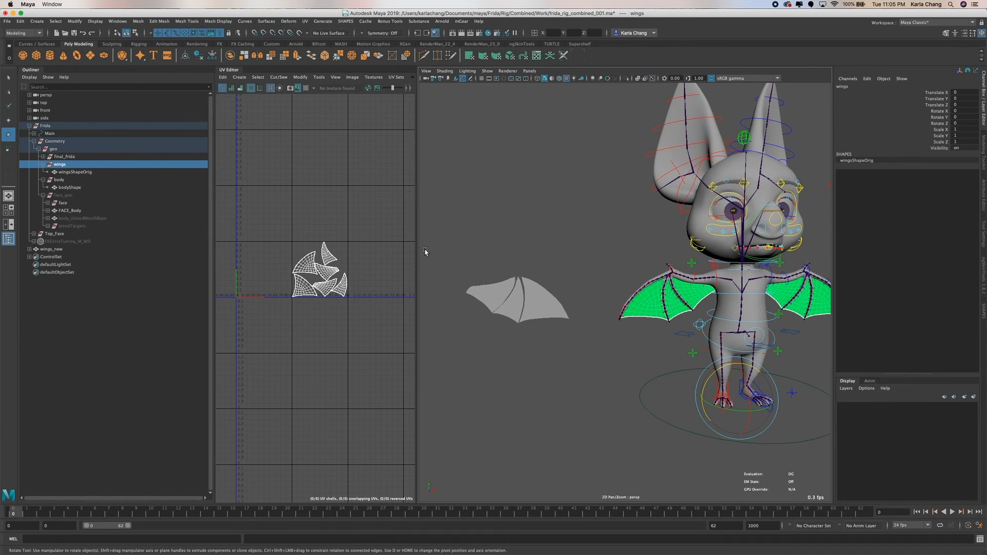
Delete the wings_new duplicate from the scene
click(517, 274)
scroll(509, 298, down, 2)
click(517, 293)
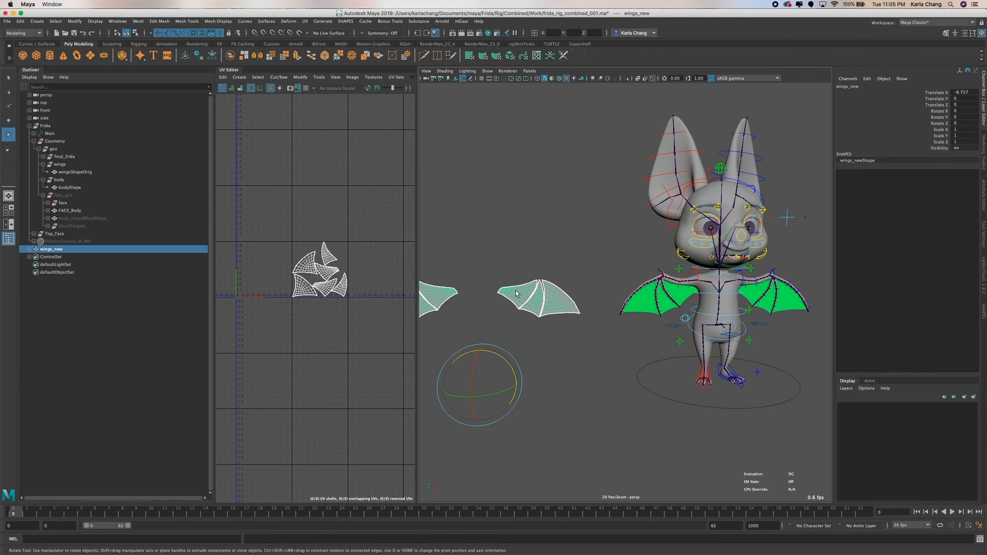
key(Delete)
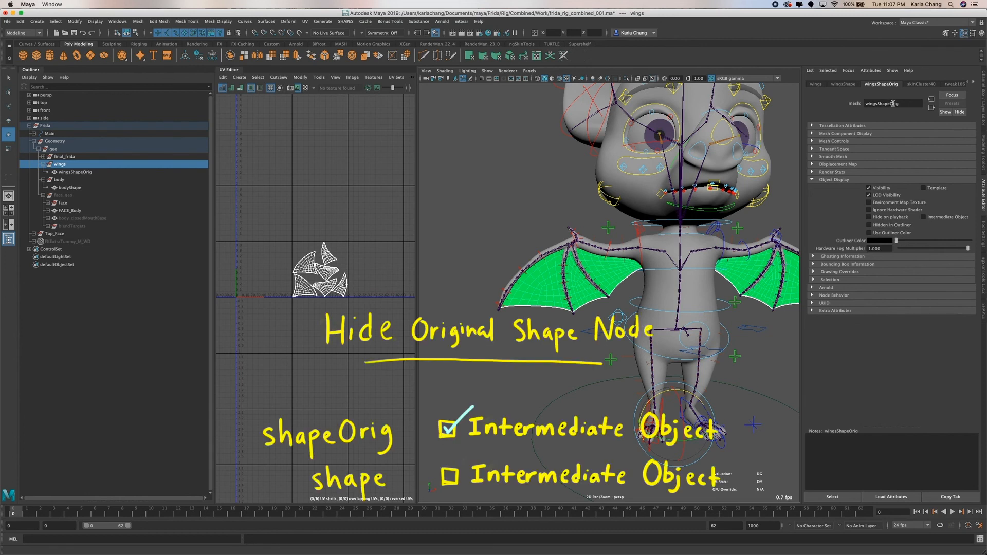
Enable Intermediate Object on wingsShapeOrig, disable it on wingsShape, and clear the selection
click(923, 218)
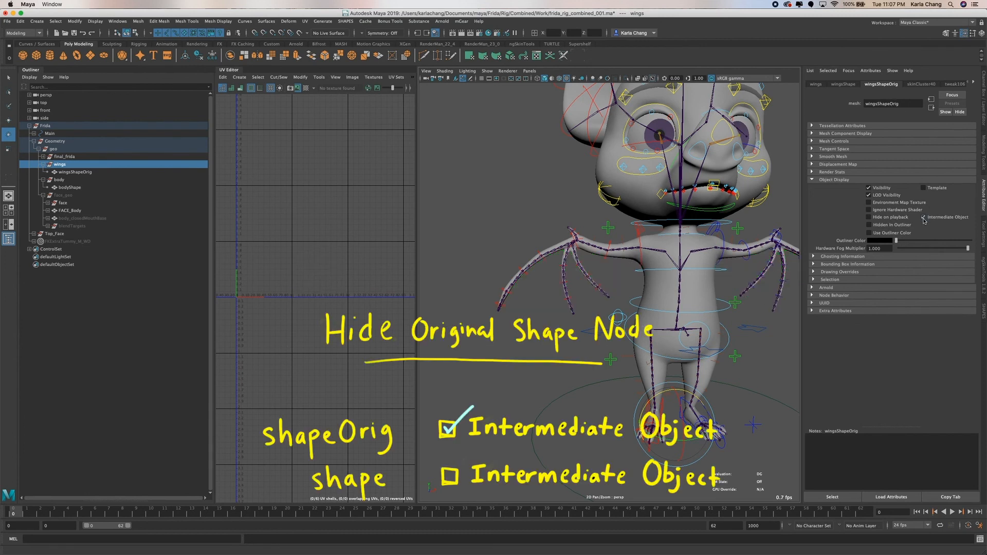
click(844, 85)
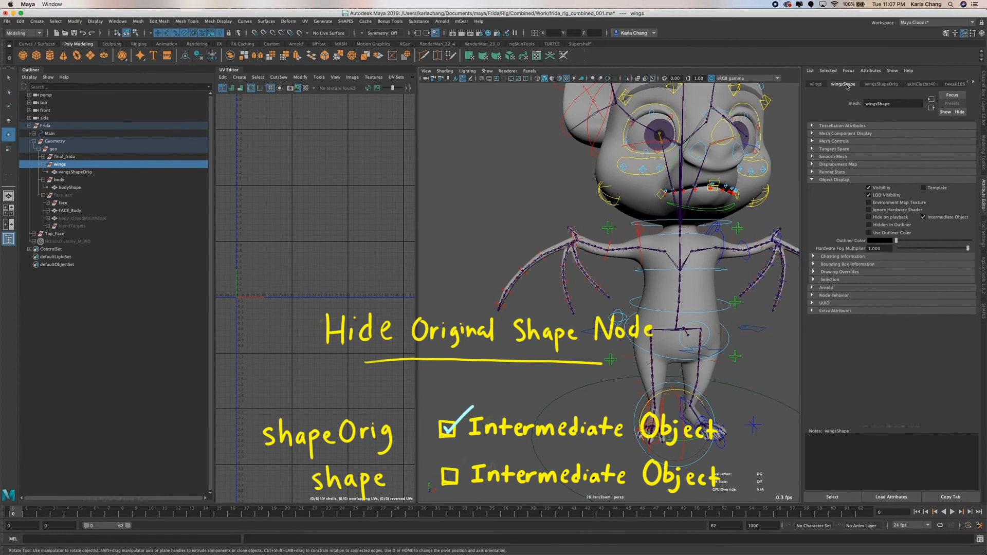
click(937, 220)
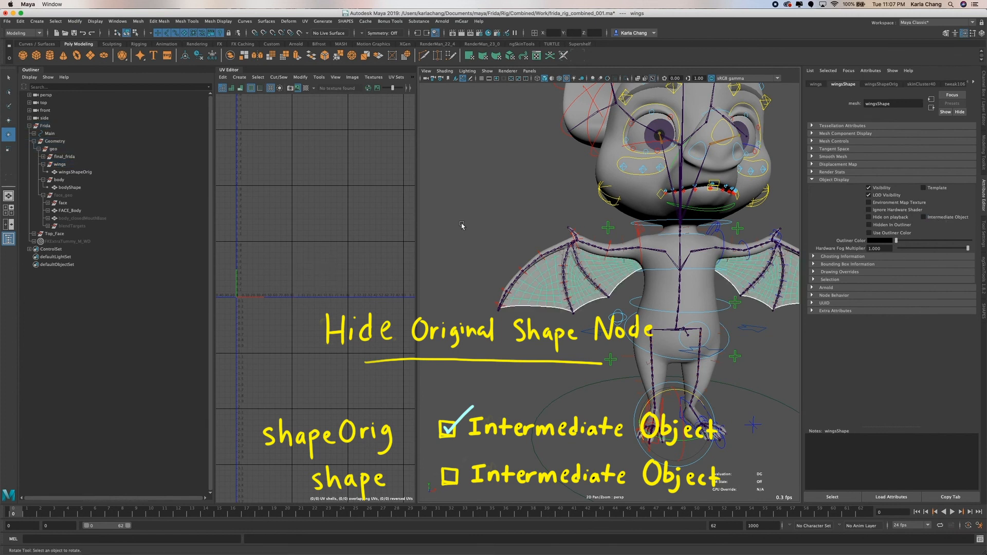
click(462, 225)
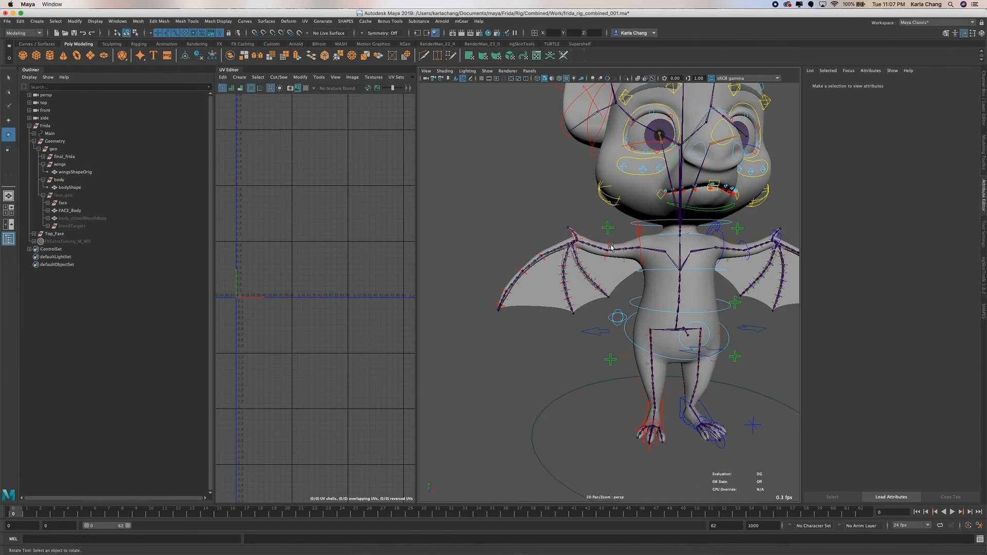
Try rotating the control on the bat's right arm to test the wing deformation, and undo the rotation
click(612, 247)
drag(600, 213, 626, 217)
key(z)
key(z)
key(z)
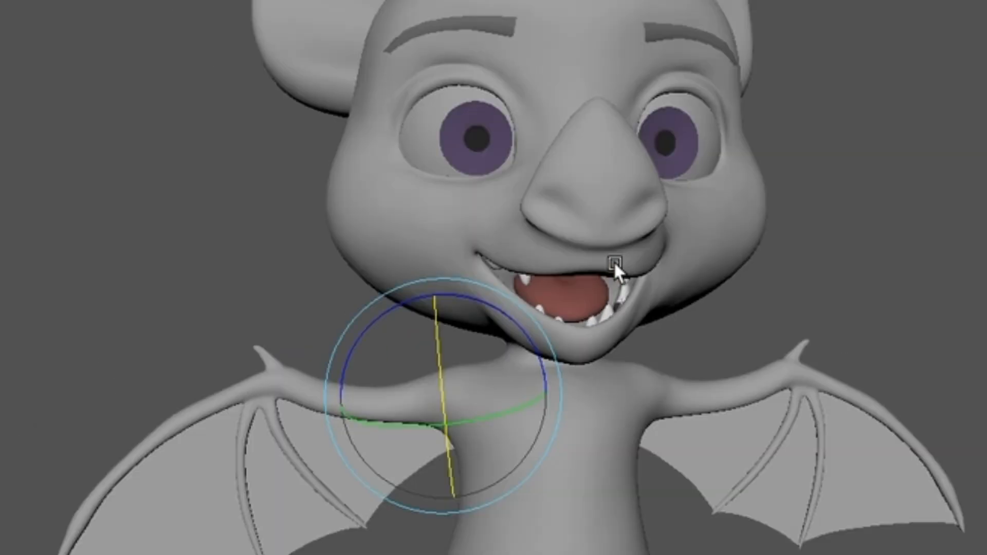
scroll(591, 257, down, 2)
drag(567, 255, 396, 218)
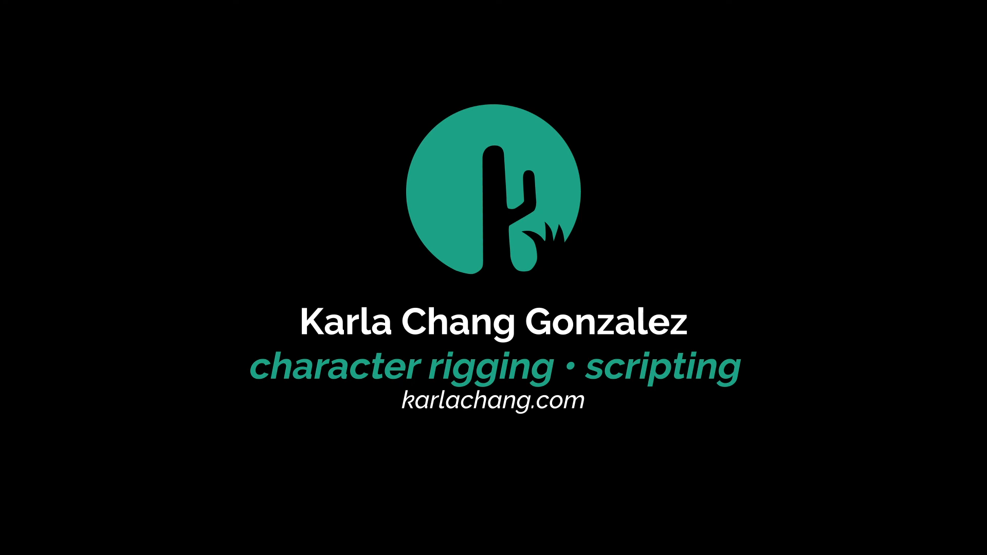